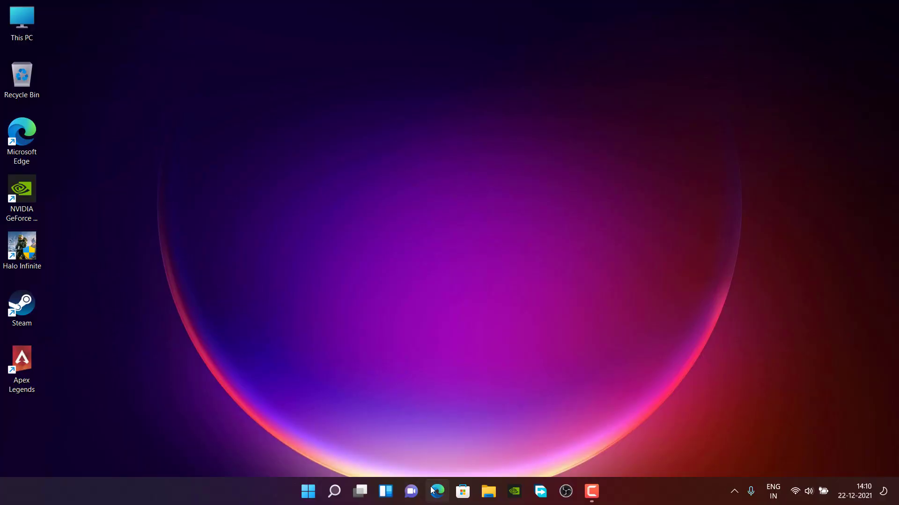
Open google.co.in in Microsoft Edge and search for "obs studio system requirements"
{"action": "left_click", "coordinate": [435, 491]}
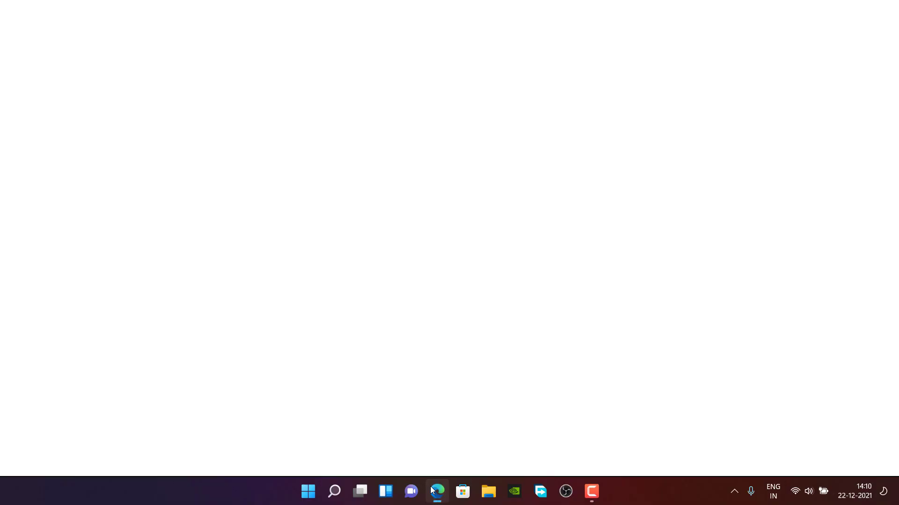
{"action": "type", "text": "google.co.in"}
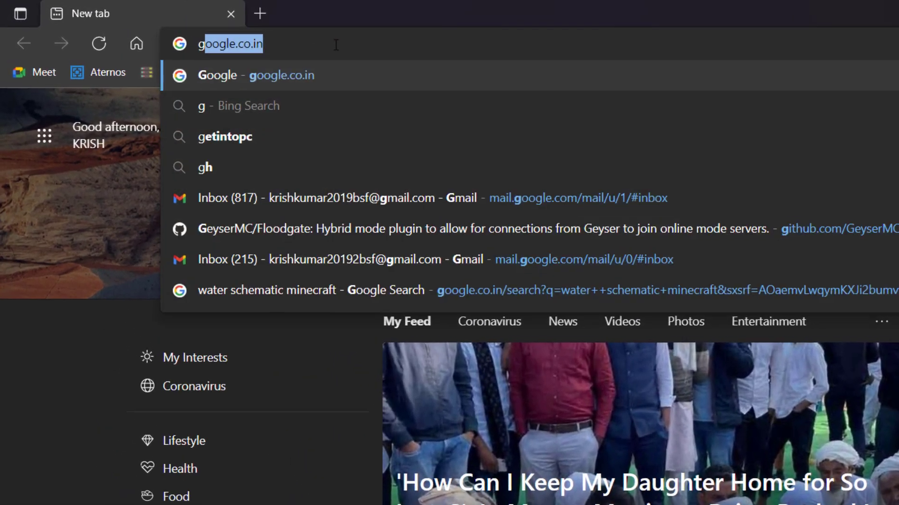
{"action": "key", "text": "Return"}
{"action": "left_click", "coordinate": [281, 187]}
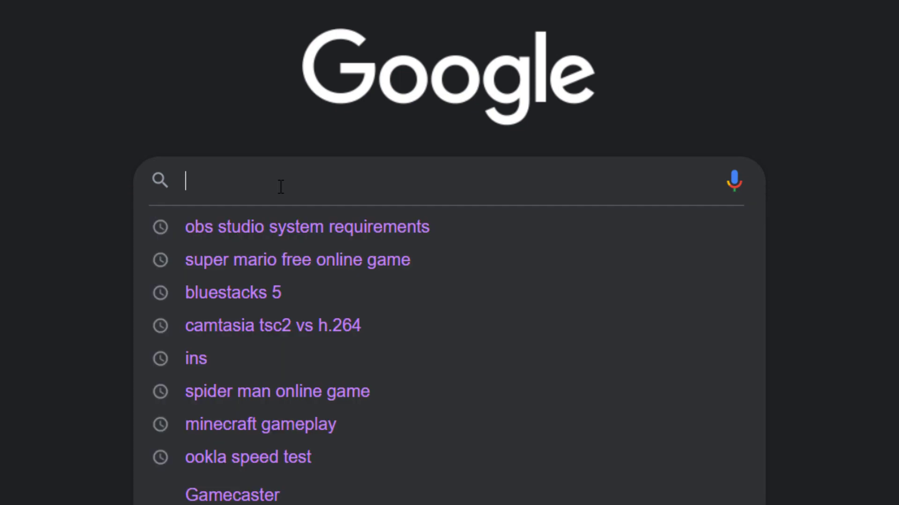
{"action": "left_click", "coordinate": [279, 229]}
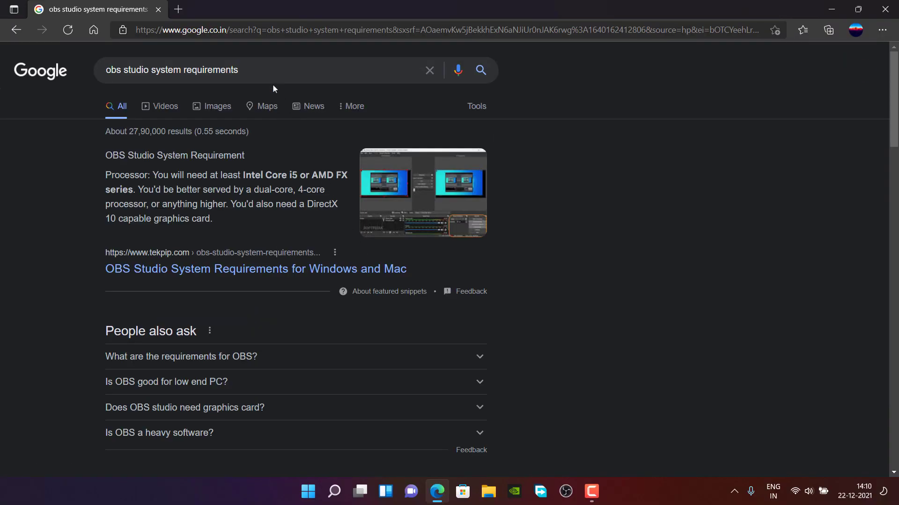
{"action": "left_click_drag", "start_coordinate": [240, 70], "coordinate": [100, 66]}
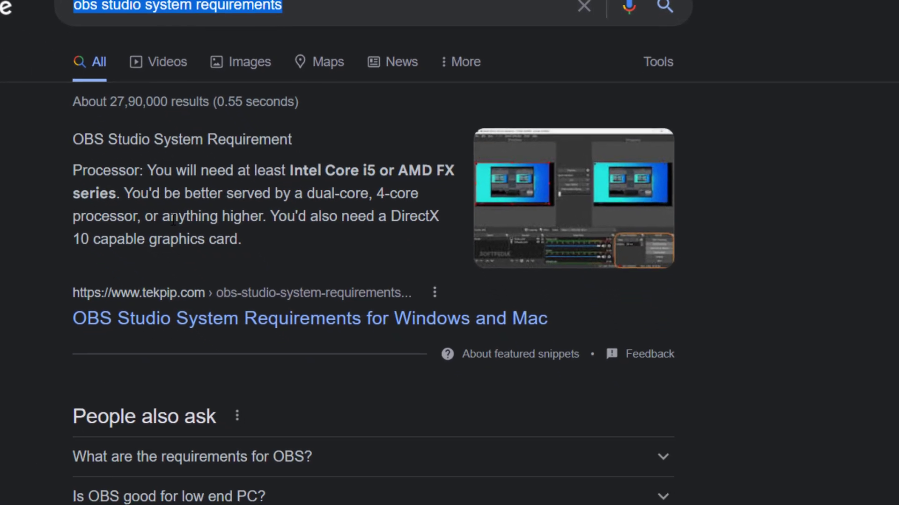
Expand the question "What are the requirements for OBS?" and examine the listed operating system, processor, graphics card and RAM requirements
{"action": "scroll", "coordinate": [187, 215], "scroll_direction": "down", "scroll_amount": 5}
{"action": "left_click", "coordinate": [287, 234]}
{"action": "scroll", "coordinate": [234, 225], "scroll_direction": "down", "scroll_amount": 2}
{"action": "left_click_drag", "start_coordinate": [72, 188], "coordinate": [245, 180]}
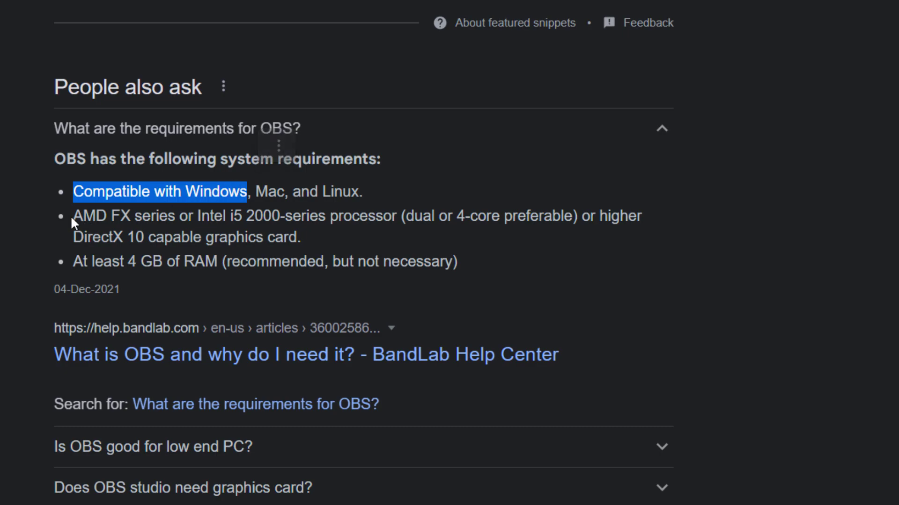
{"action": "left_click_drag", "start_coordinate": [72, 217], "coordinate": [434, 211]}
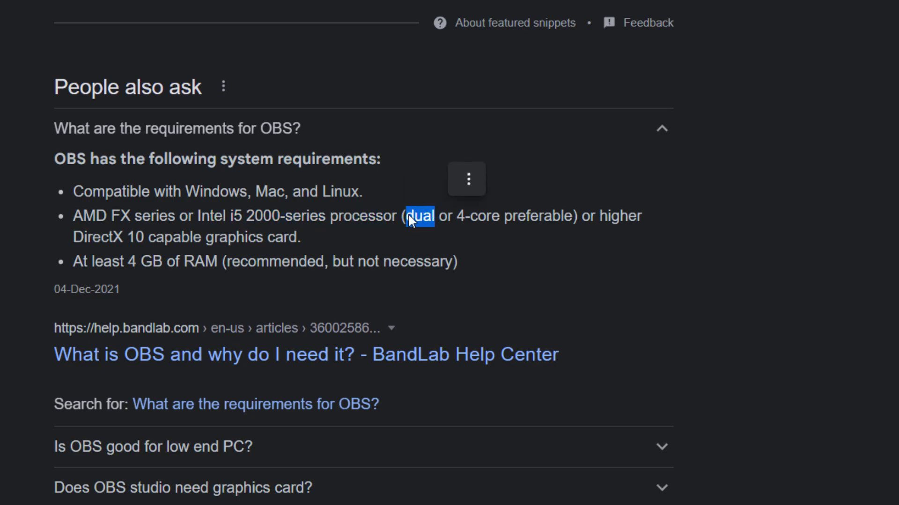
{"action": "left_click_drag", "start_coordinate": [456, 216], "coordinate": [505, 213]}
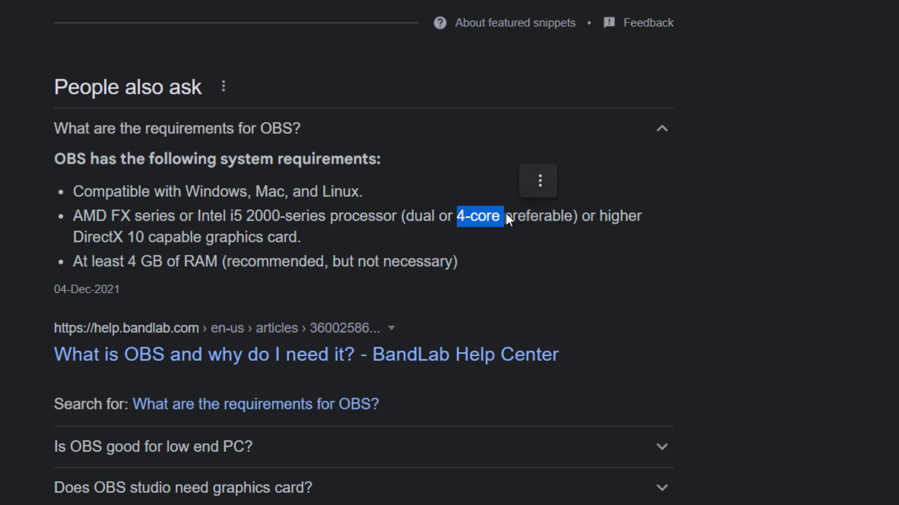
{"action": "left_click_drag", "start_coordinate": [37, 233], "coordinate": [185, 243]}
{"action": "left_click", "coordinate": [223, 238]}
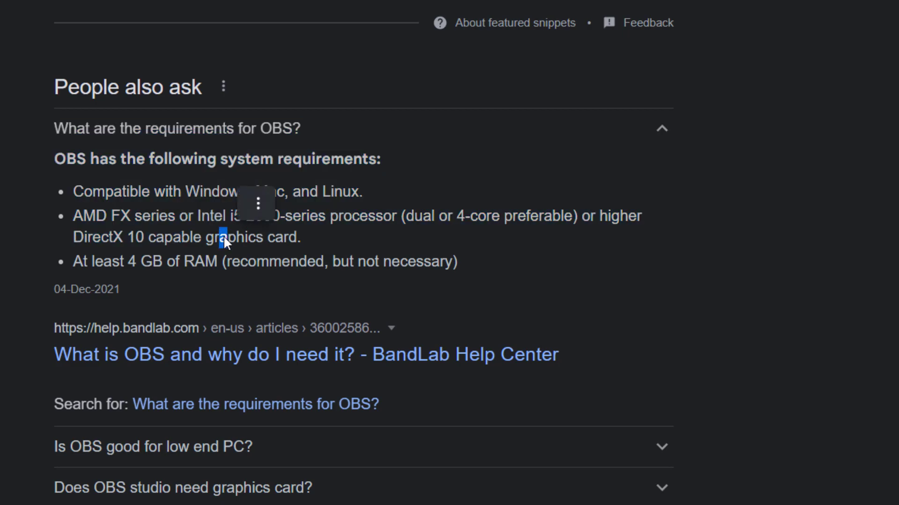
{"action": "left_click_drag", "start_coordinate": [153, 262], "coordinate": [205, 259]}
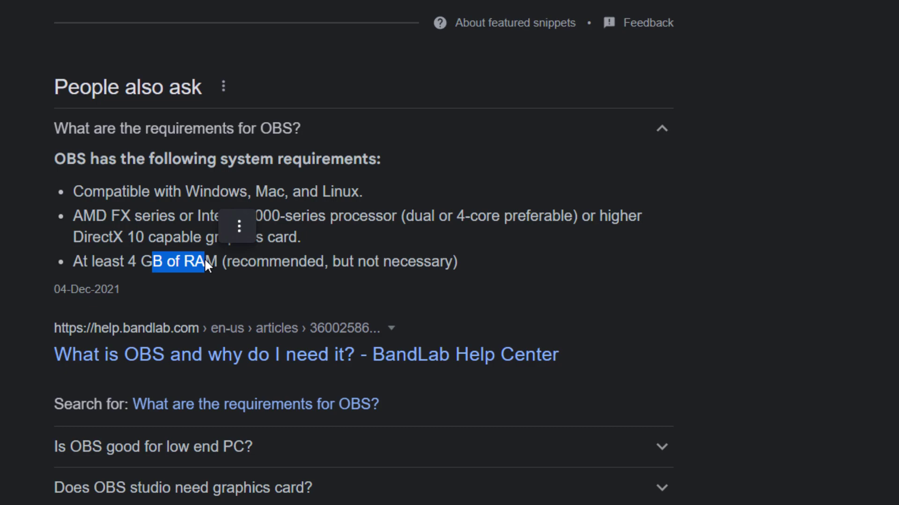
{"action": "left_click_drag", "start_coordinate": [125, 261], "coordinate": [192, 257]}
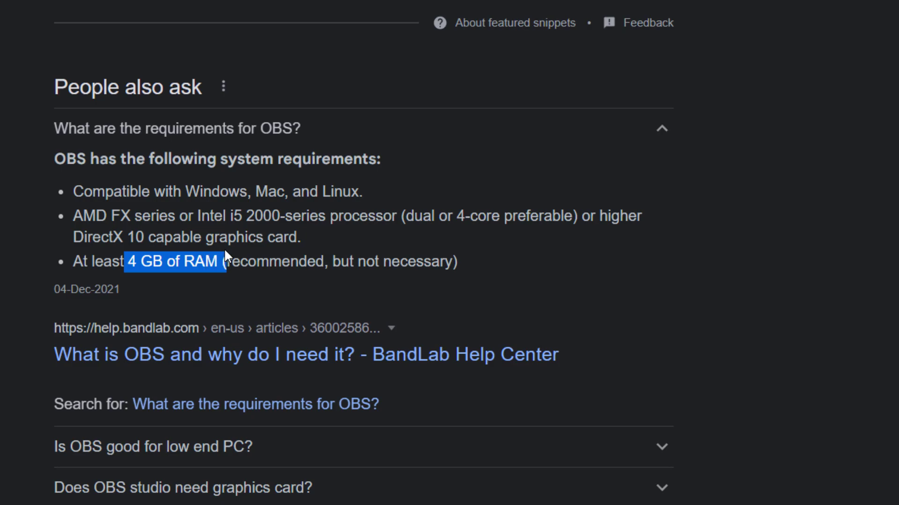
{"action": "left_click_drag", "start_coordinate": [225, 250], "coordinate": [223, 249]}
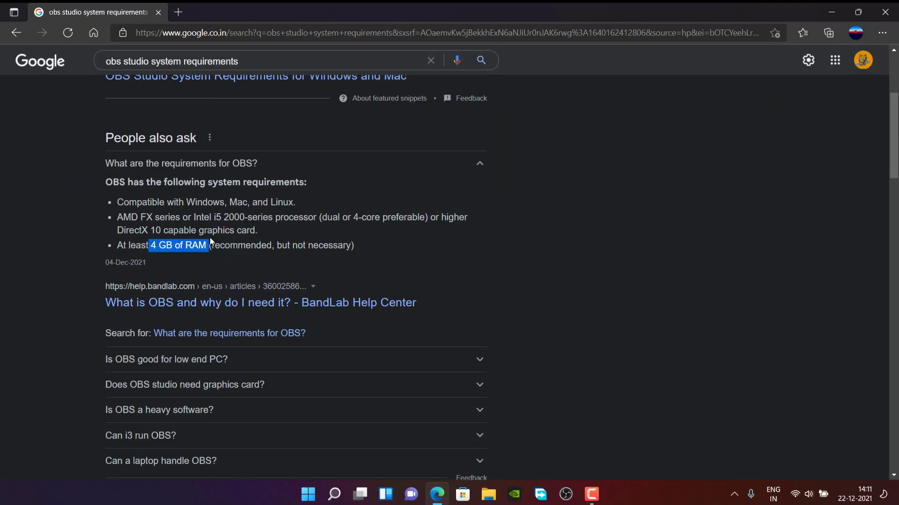
Minimize the browser, launch OBS Studio and restore its maximized window to a smaller size over the desktop
{"action": "left_click", "coordinate": [826, 7]}
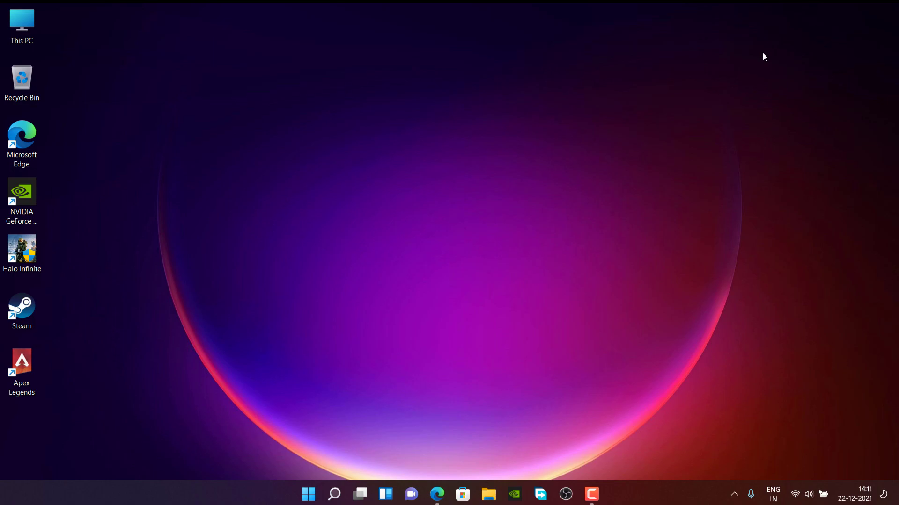
{"action": "left_click", "coordinate": [577, 493]}
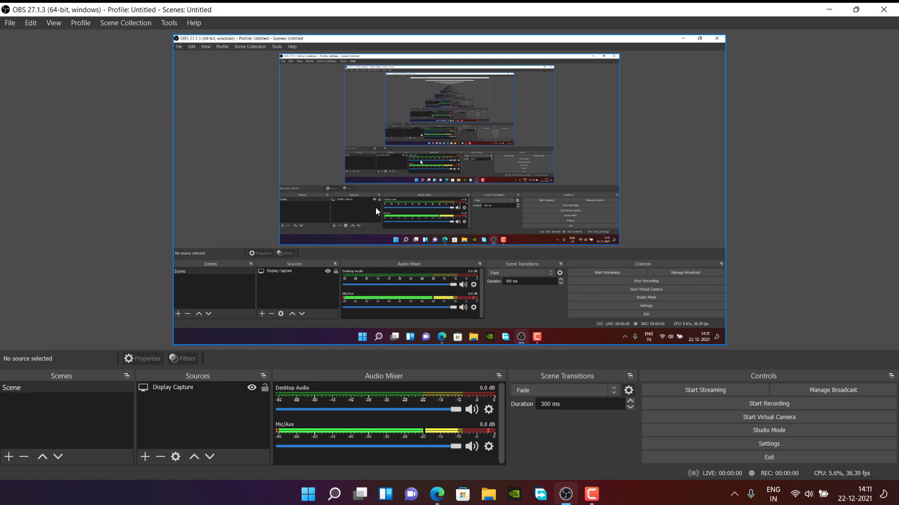
{"action": "left_click_drag", "start_coordinate": [463, 10], "coordinate": [517, 42]}
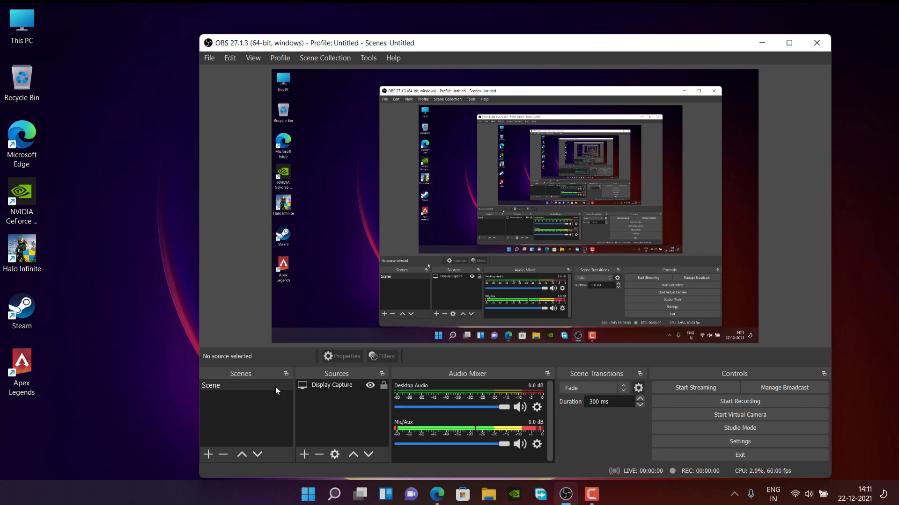
Open the OBS settings, check for the OBS icon in the system tray and review the Stream settings
{"action": "left_click", "coordinate": [754, 441]}
{"action": "left_click_drag", "start_coordinate": [543, 46], "coordinate": [513, 14]}
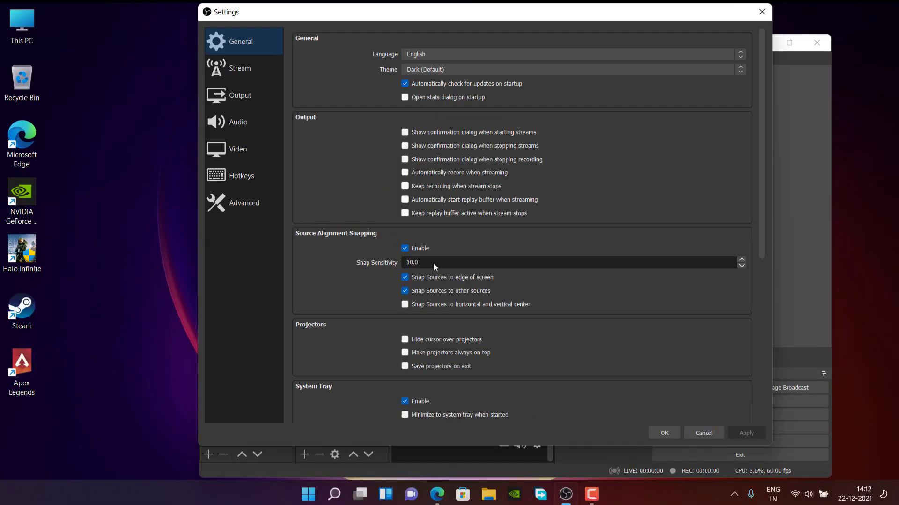
{"action": "left_click", "coordinate": [734, 494]}
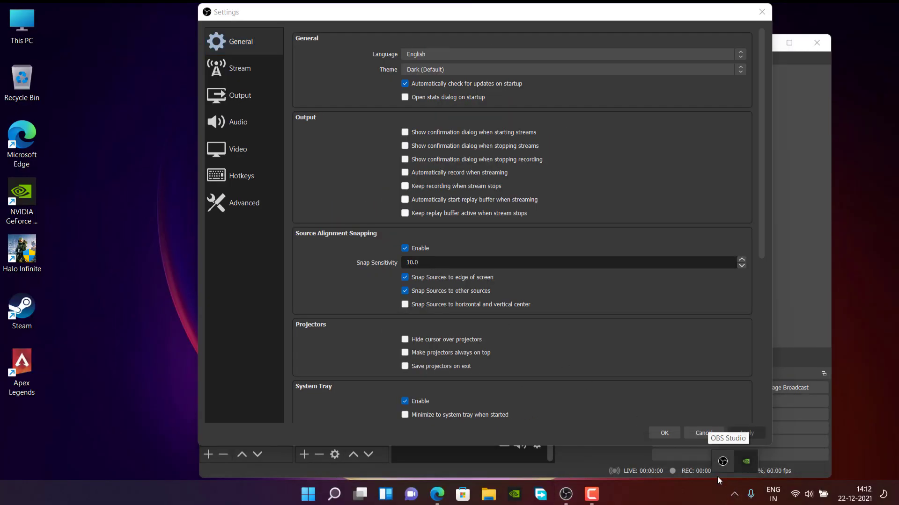
{"action": "left_click", "coordinate": [261, 81]}
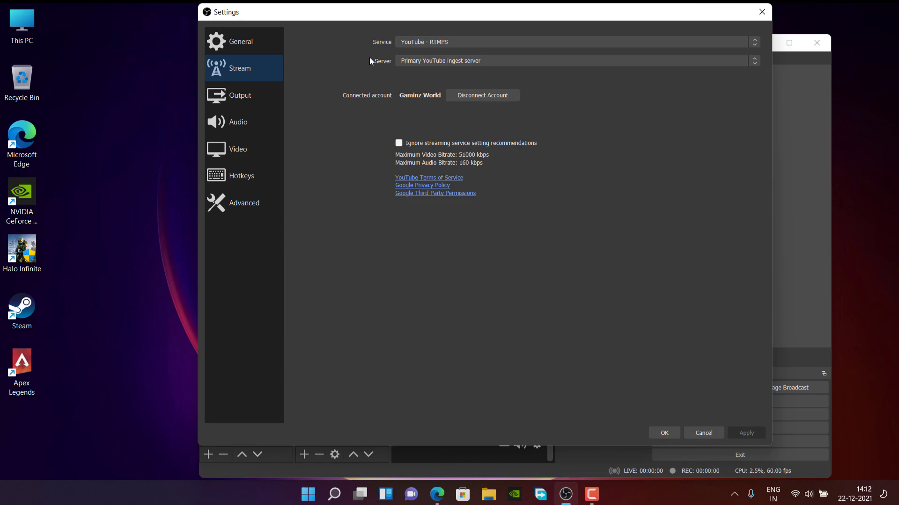
Open the Output settings, keep the output mode on Simple and examine the streaming video bitrate
{"action": "left_click", "coordinate": [251, 107]}
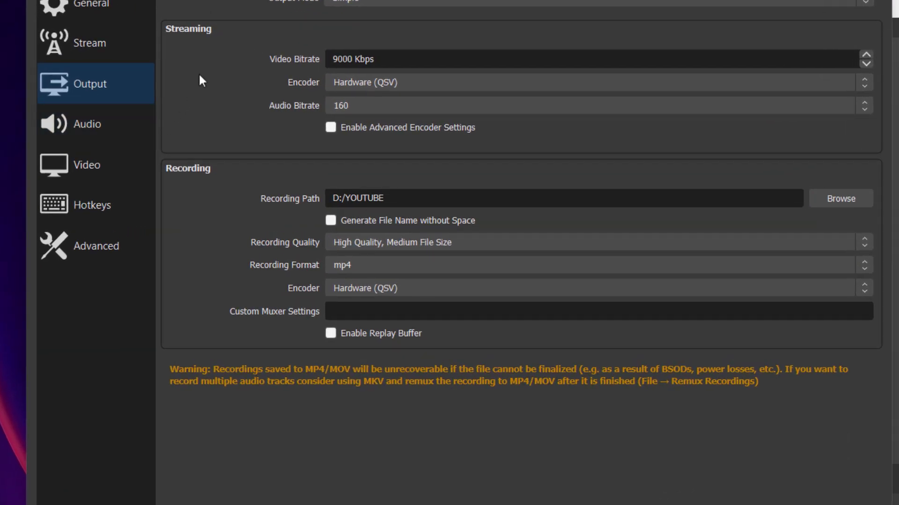
{"action": "left_click", "coordinate": [347, 1]}
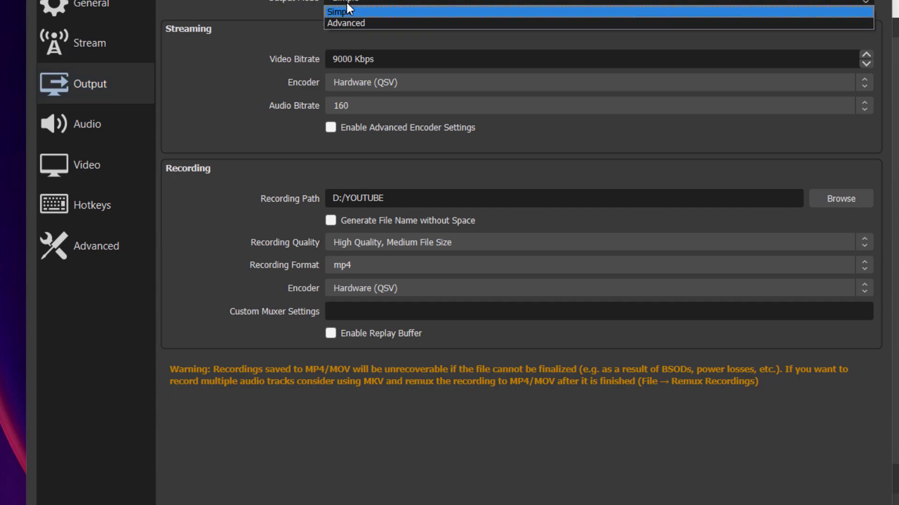
{"action": "left_click", "coordinate": [344, 2]}
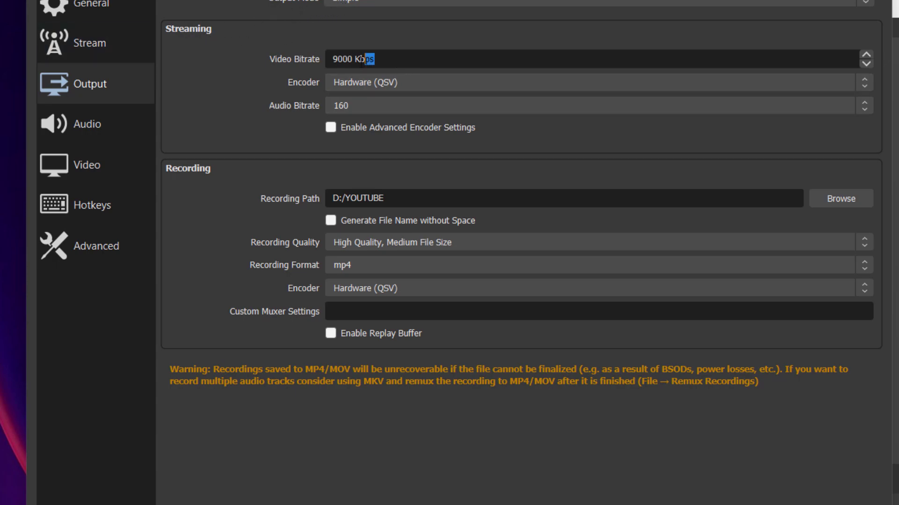
{"action": "left_click_drag", "start_coordinate": [374, 59], "coordinate": [332, 60]}
{"action": "left_click", "coordinate": [278, 83]}
{"action": "left_click_drag", "start_coordinate": [332, 60], "coordinate": [352, 60]}
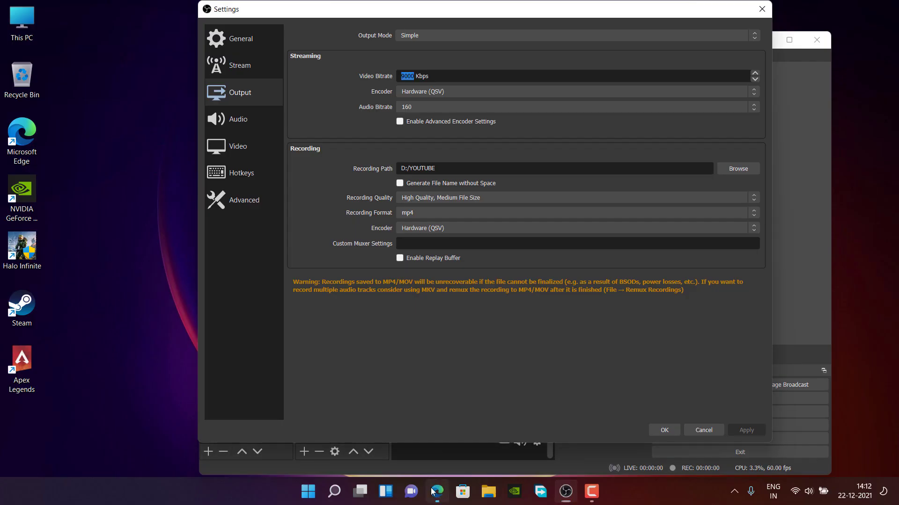
Switch to Microsoft Edge, load the Google home page and search for "speedtest"
{"action": "left_click", "coordinate": [436, 492]}
{"action": "left_click", "coordinate": [179, 9]}
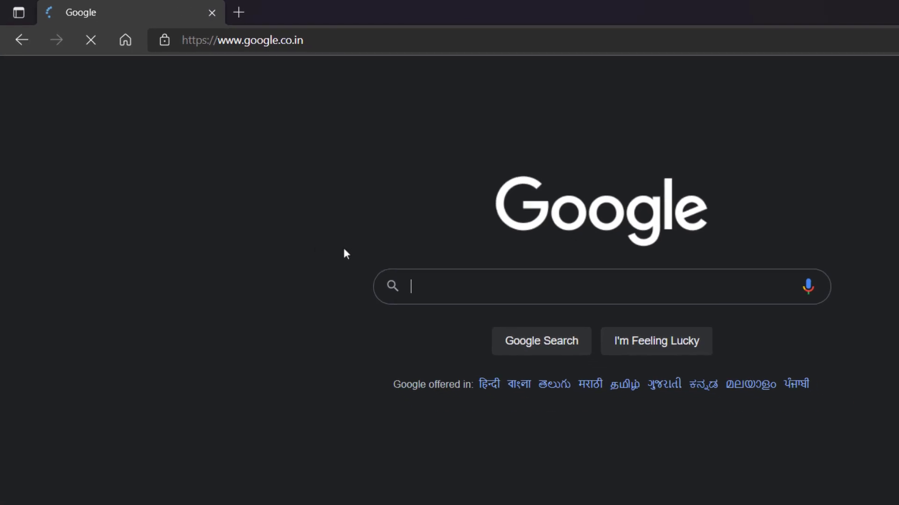
{"action": "left_click", "coordinate": [358, 215]}
{"action": "type", "text": "speedtest"}
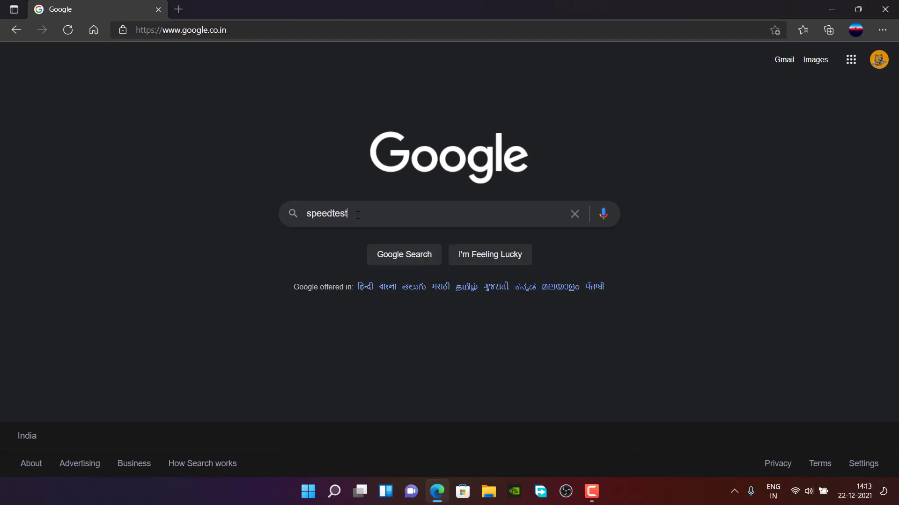
{"action": "key", "text": "Return"}
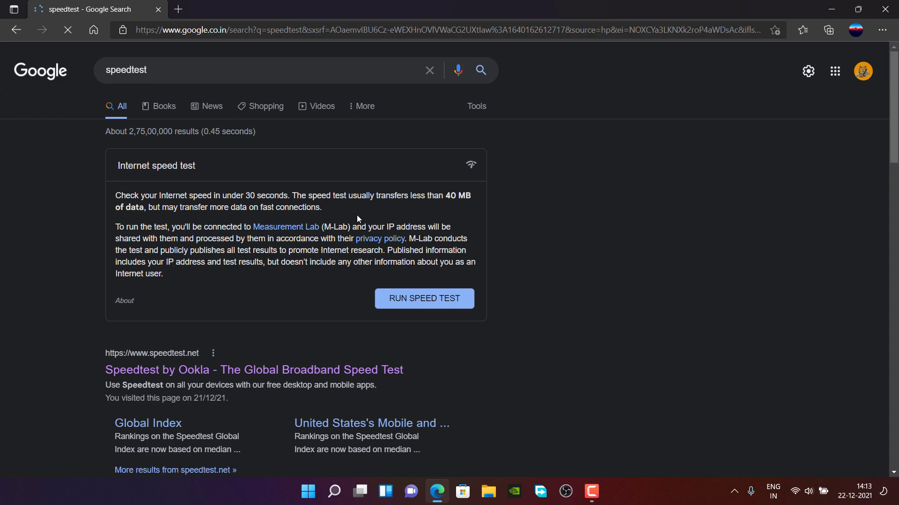
Open Speedtest by Ookla from the search results and run a test of the internet connection's ping, download and upload speeds
{"action": "scroll", "coordinate": [356, 216], "scroll_direction": "down", "scroll_amount": 1}
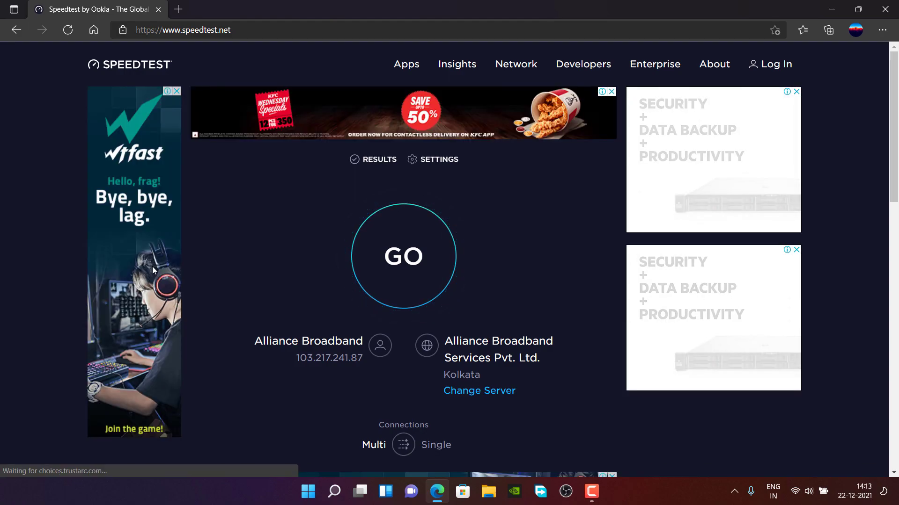
{"action": "left_click", "coordinate": [381, 266]}
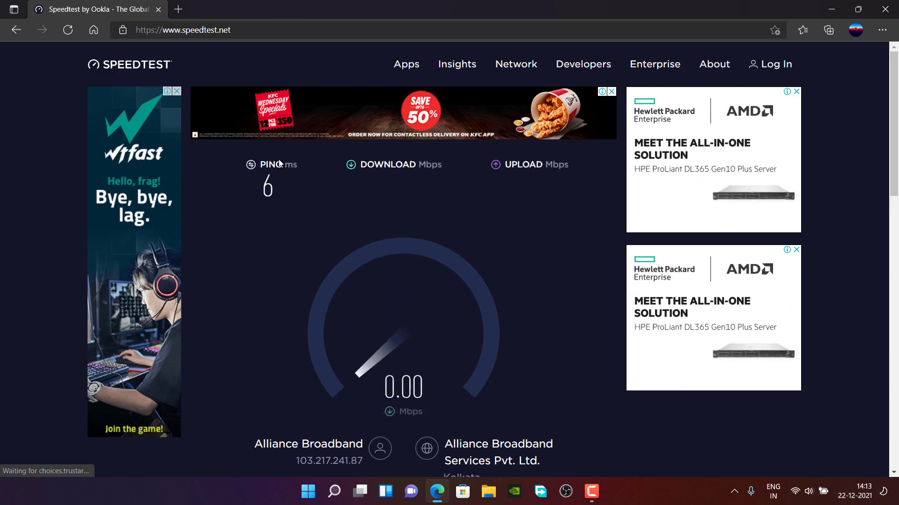
{"action": "left_click_drag", "start_coordinate": [267, 184], "coordinate": [280, 183]}
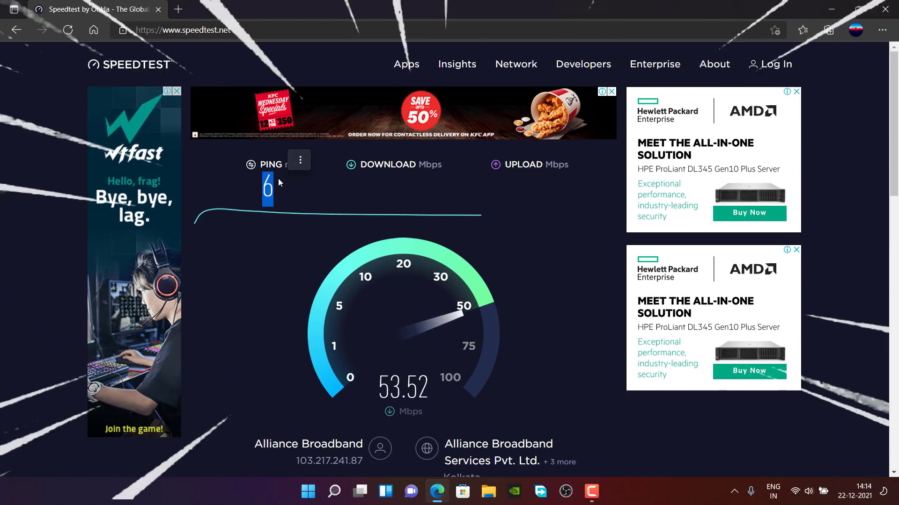
{"action": "left_click", "coordinate": [302, 263]}
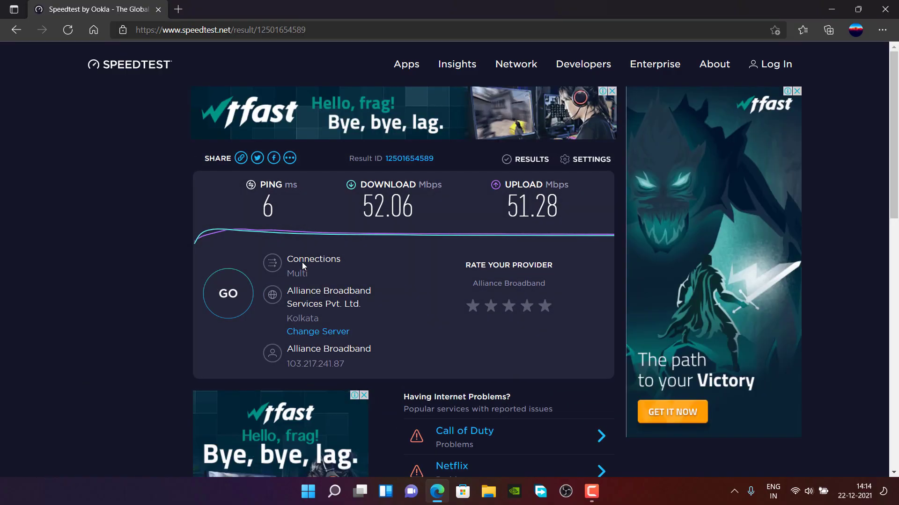
Switch back to OBS Studio, reopen the Output settings and select the whole streaming video bitrate value
{"action": "left_click", "coordinate": [831, 9]}
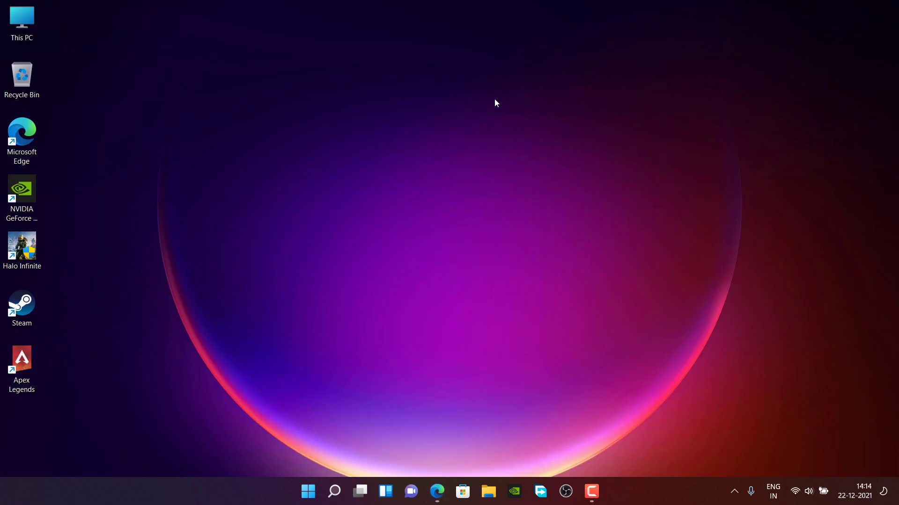
{"action": "left_click", "coordinate": [558, 490]}
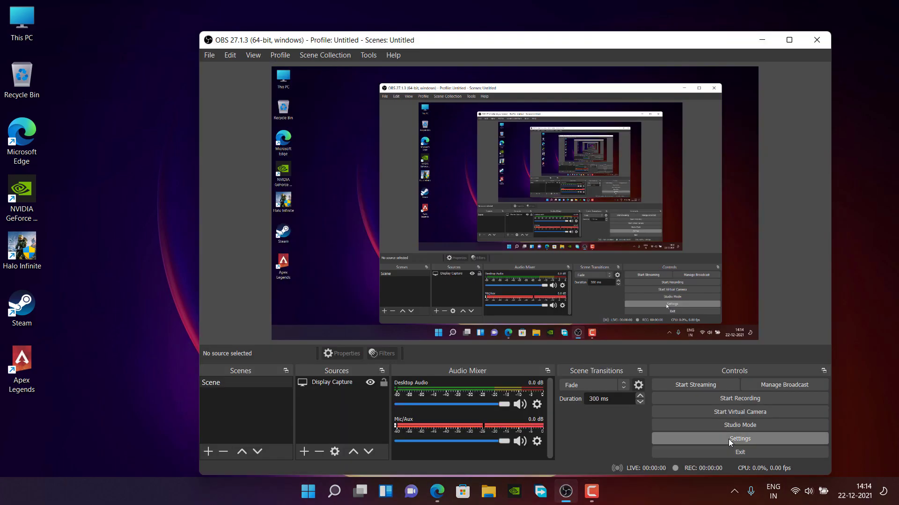
{"action": "left_click", "coordinate": [729, 439]}
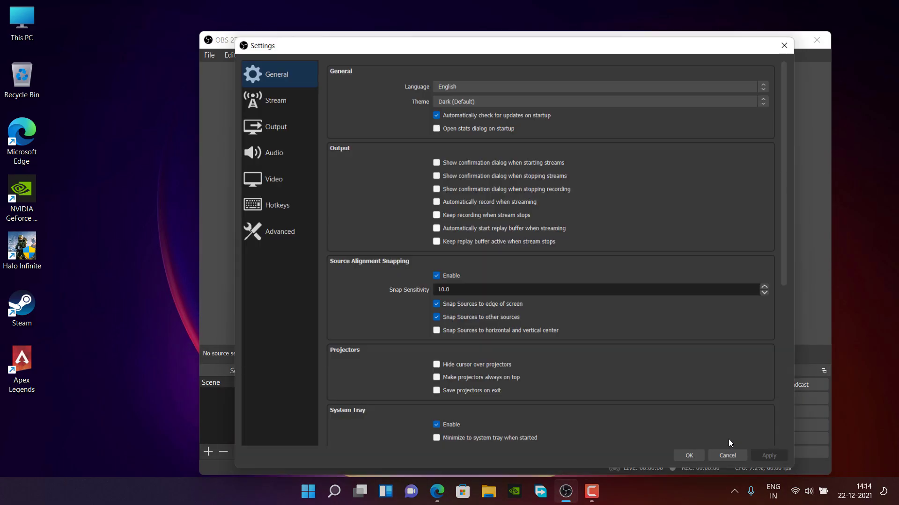
{"action": "left_click", "coordinate": [304, 116]}
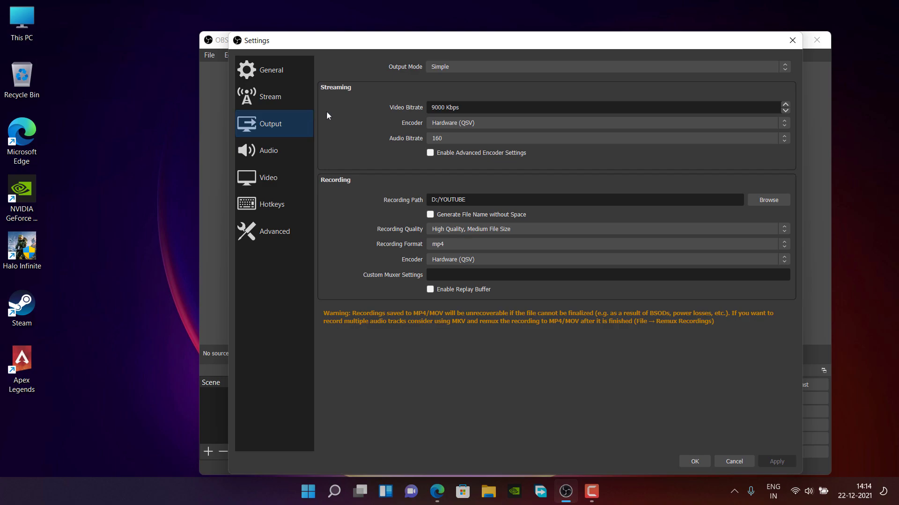
{"action": "left_click_drag", "start_coordinate": [432, 107], "coordinate": [446, 107]}
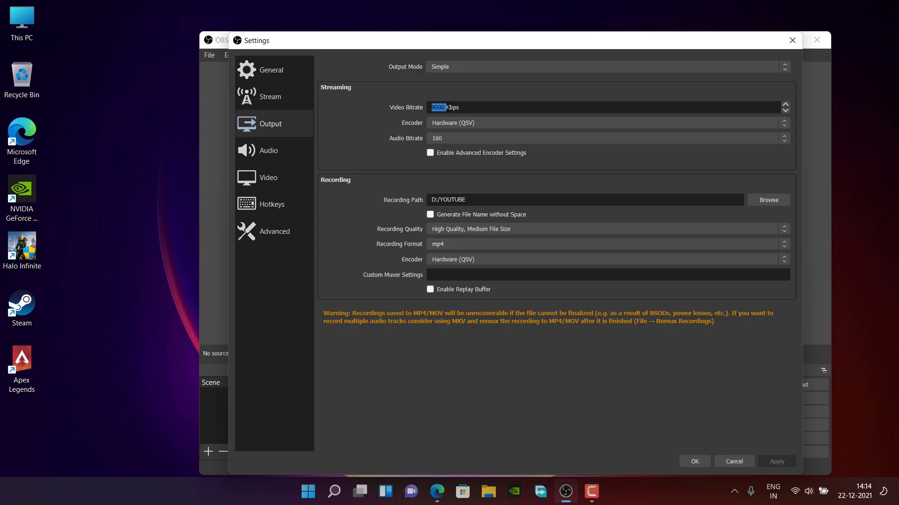
{"action": "key", "text": "ctrl+a"}
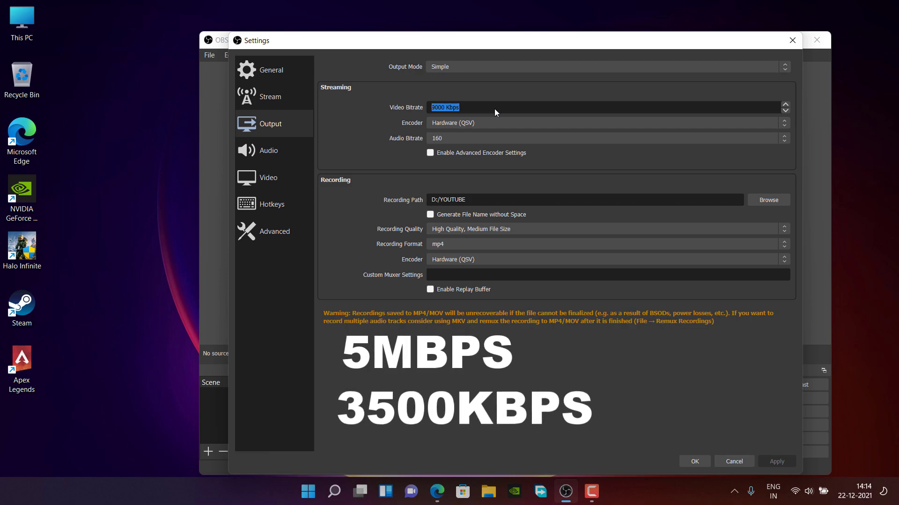
Keep the streaming video bitrate at 9000 Kbps and choose Hardware (QSV) as the streaming encoder, with advanced encoder settings disabled
{"action": "double_click", "coordinate": [444, 107]}
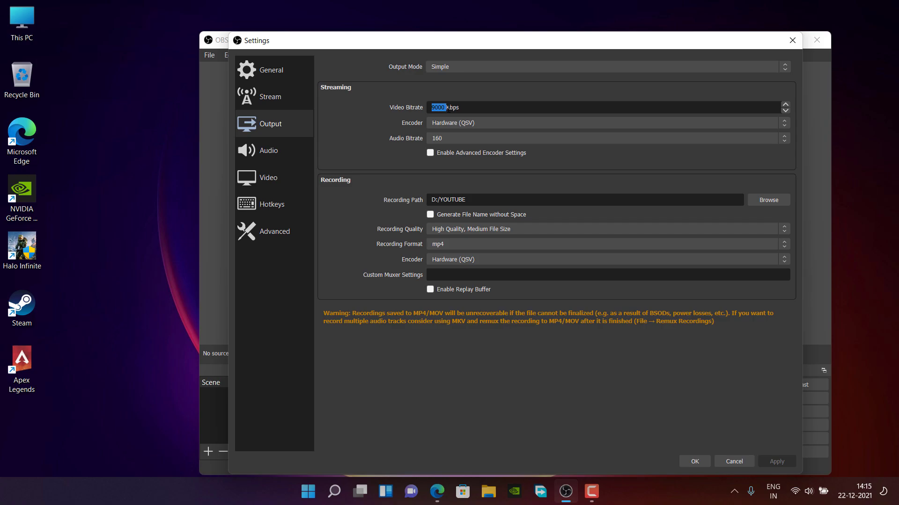
{"action": "left_click_drag", "start_coordinate": [460, 108], "coordinate": [405, 107]}
{"action": "left_click", "coordinate": [470, 124]}
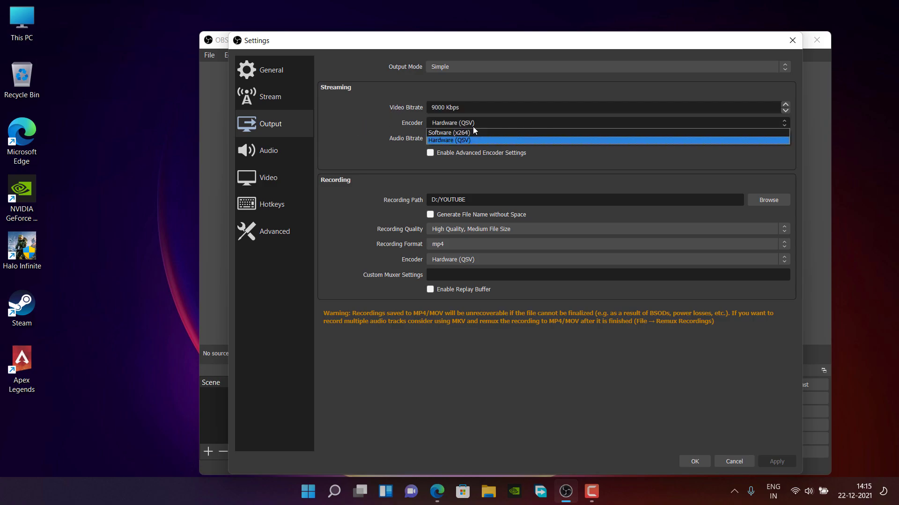
{"action": "left_click", "coordinate": [458, 152]}
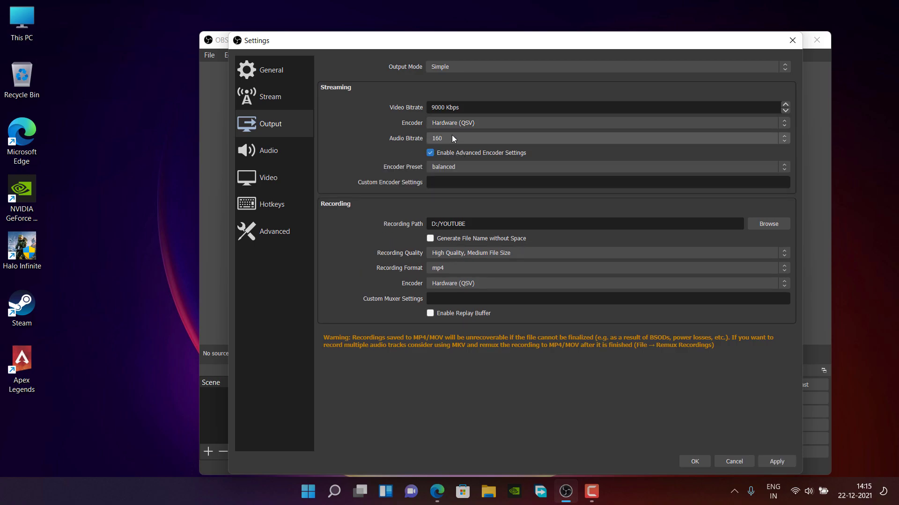
{"action": "left_click", "coordinate": [451, 151]}
{"action": "left_click", "coordinate": [473, 122]}
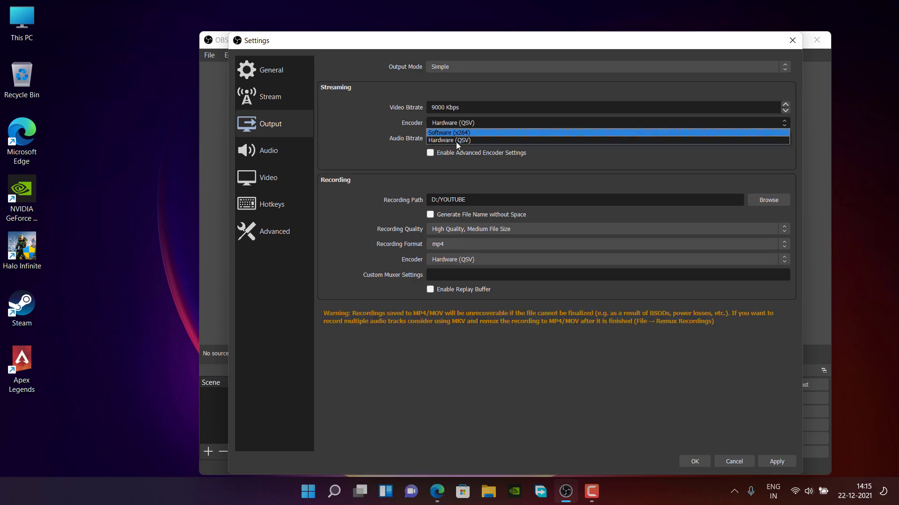
{"action": "left_click", "coordinate": [456, 140]}
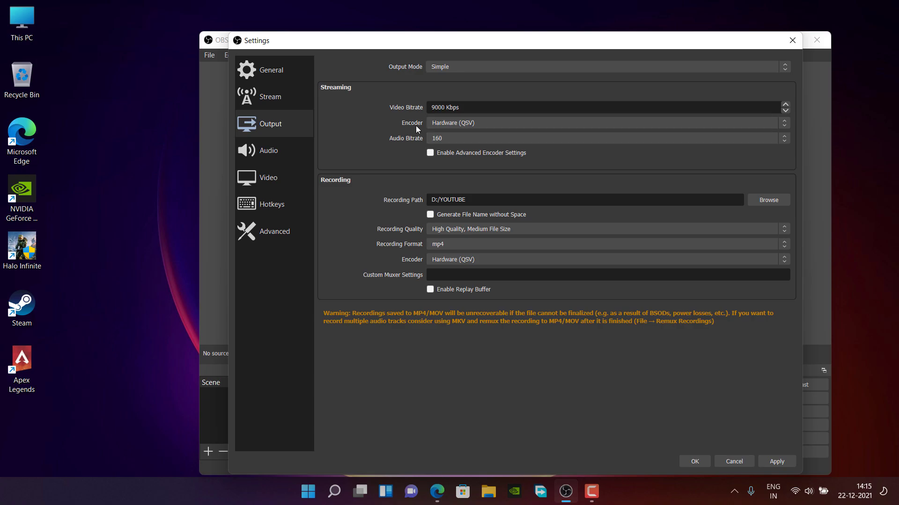
Examine the streaming audio bitrate choices, the advanced encoder settings and the output mode options without changing them
{"action": "left_click", "coordinate": [441, 137]}
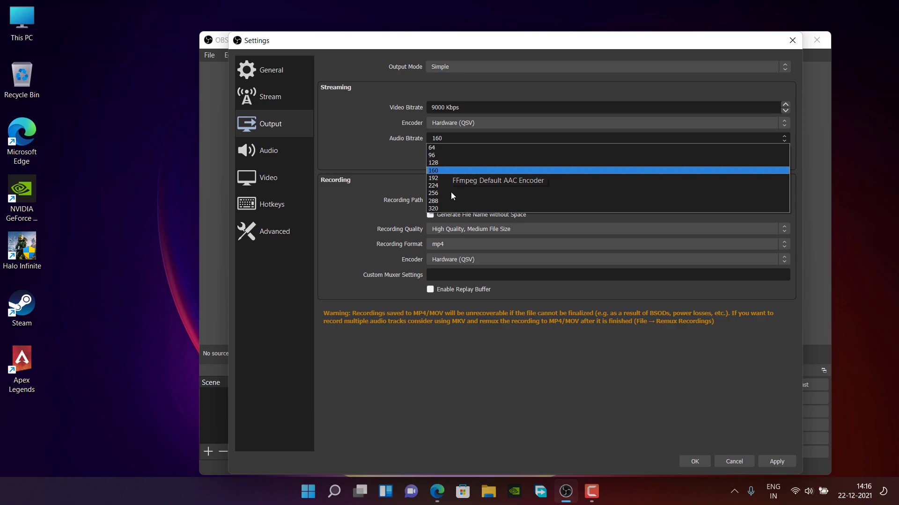
{"action": "left_click", "coordinate": [364, 175]}
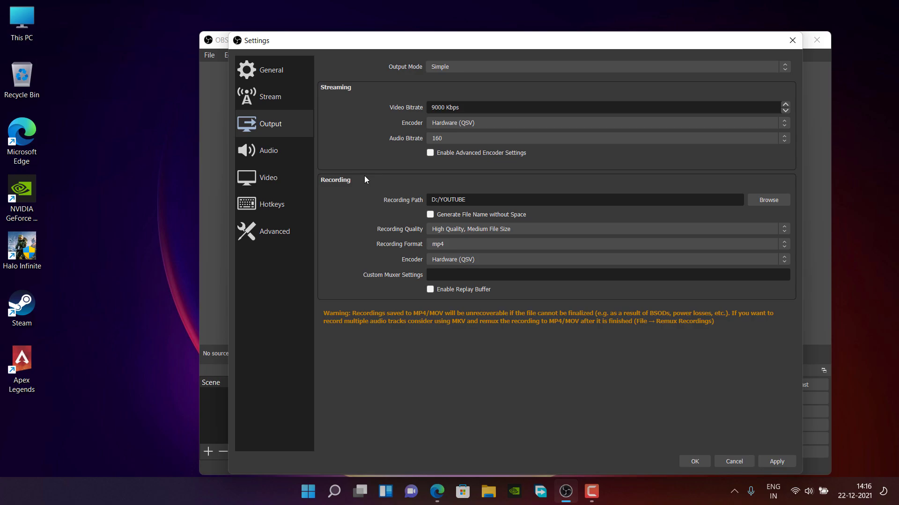
{"action": "left_click", "coordinate": [440, 153]}
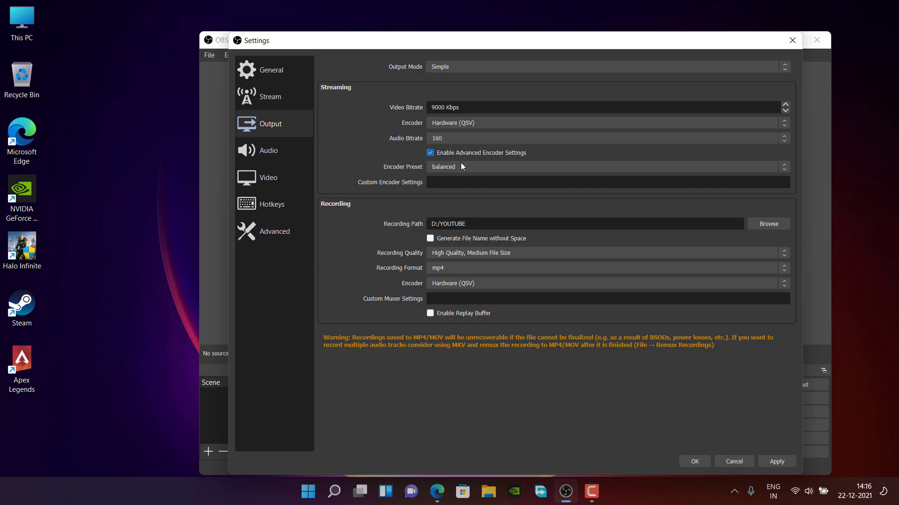
{"action": "left_click", "coordinate": [454, 154]}
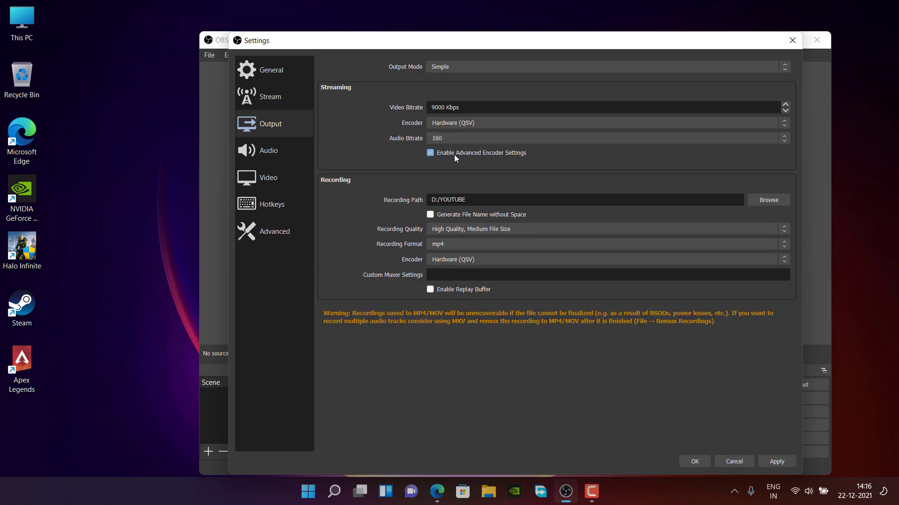
{"action": "left_click", "coordinate": [466, 69]}
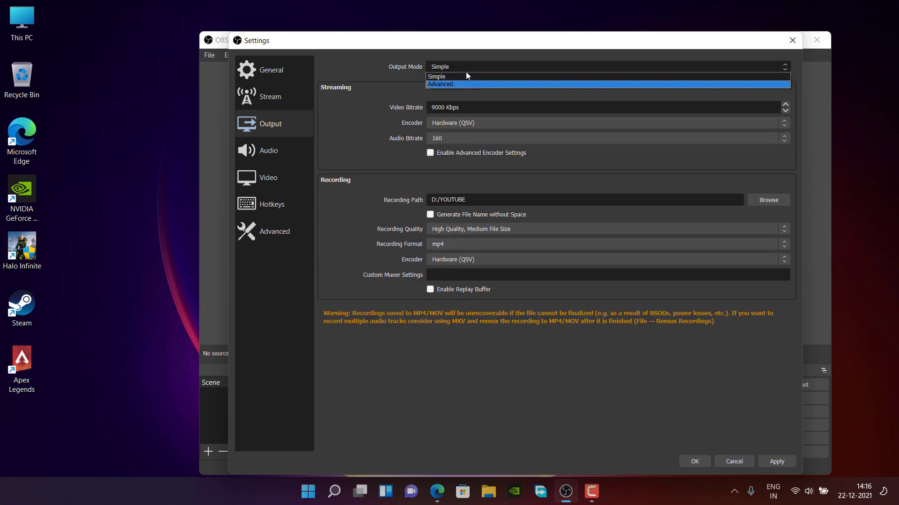
{"action": "left_click", "coordinate": [408, 178]}
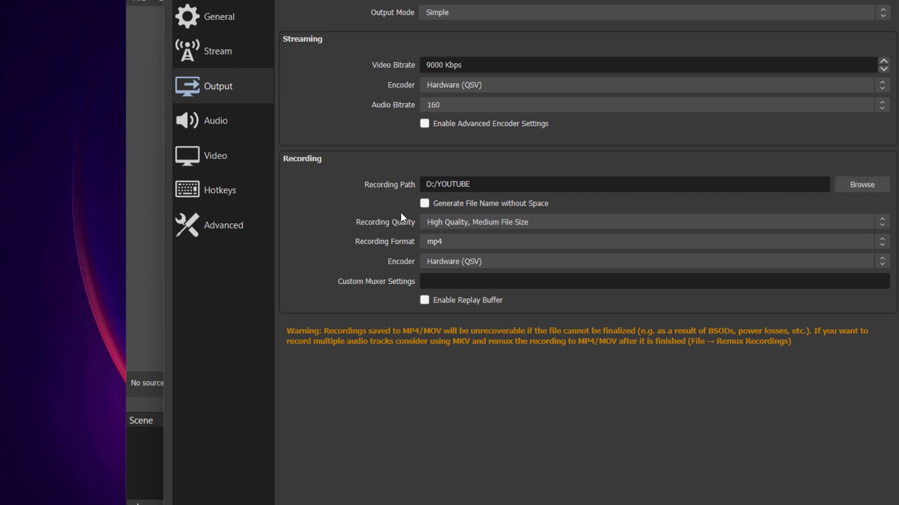
Set the recording quality to High Quality, Medium File Size, the recording format to mp4 and the recording encoder to Hardware (QSV)
{"action": "left_click_drag", "start_coordinate": [474, 184], "coordinate": [425, 184]}
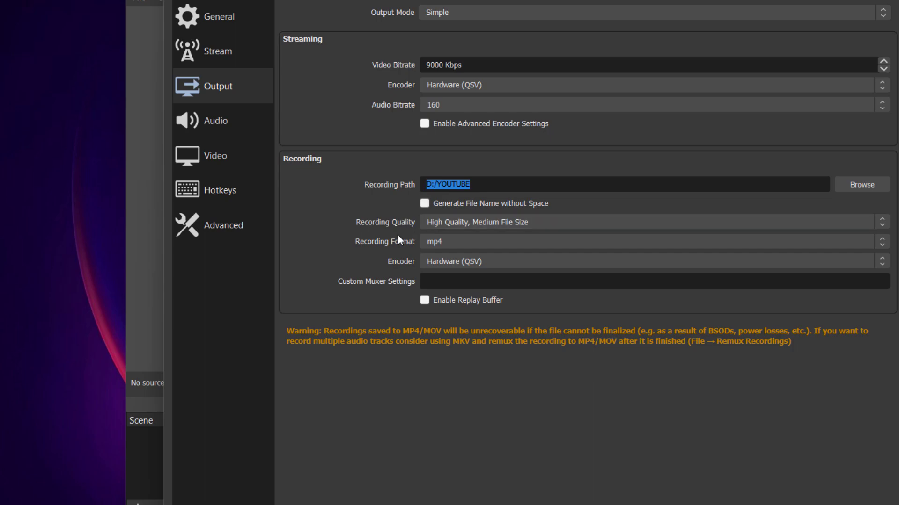
{"action": "left_click", "coordinate": [517, 224]}
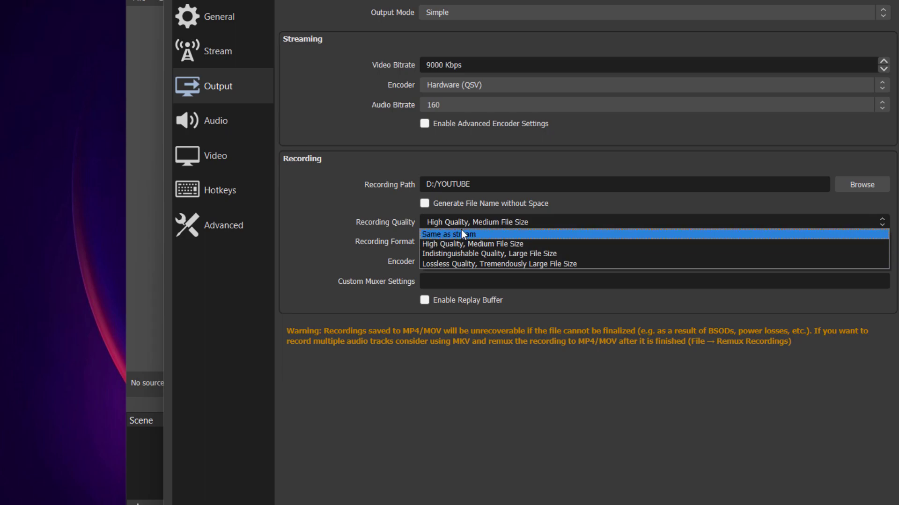
{"action": "left_click", "coordinate": [439, 245]}
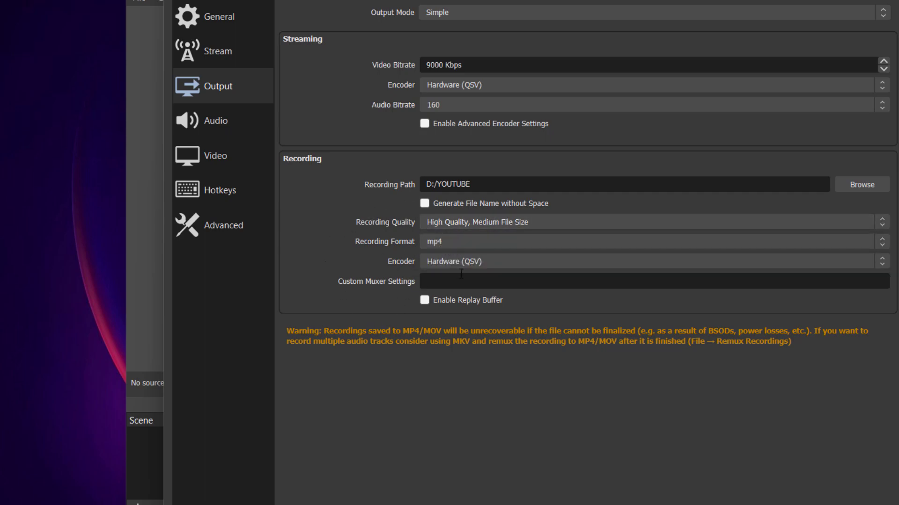
{"action": "left_click", "coordinate": [476, 241]}
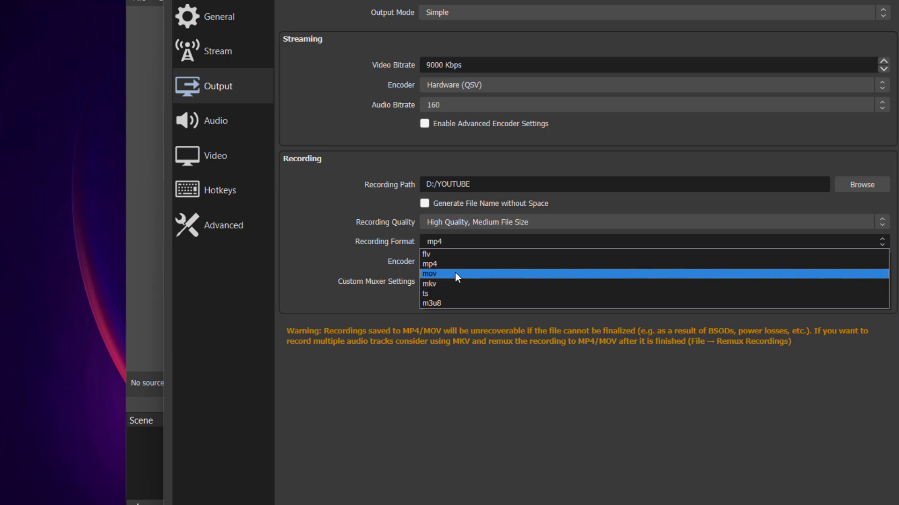
{"action": "left_click", "coordinate": [429, 263]}
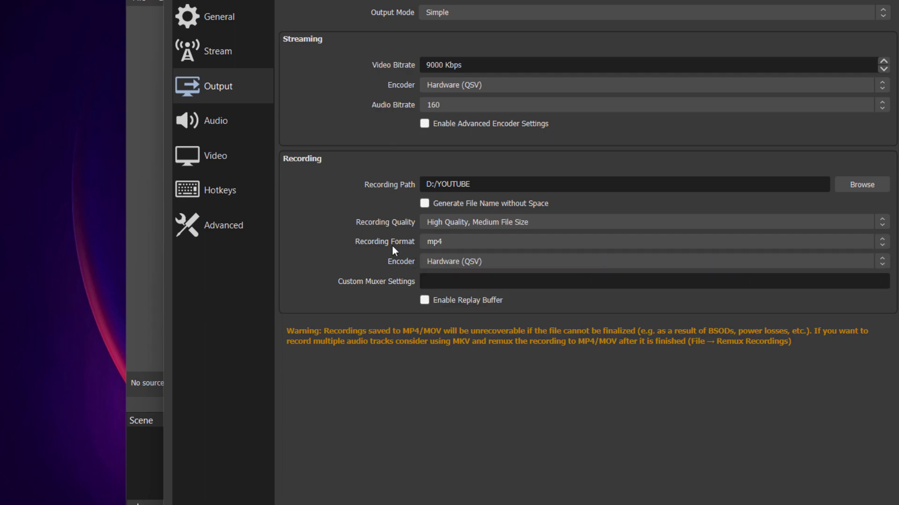
{"action": "left_click", "coordinate": [454, 261]}
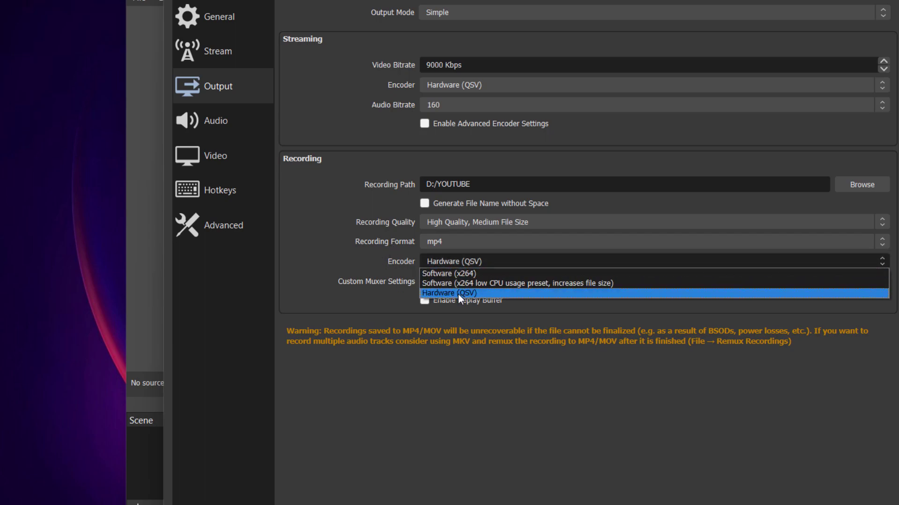
{"action": "left_click", "coordinate": [462, 292]}
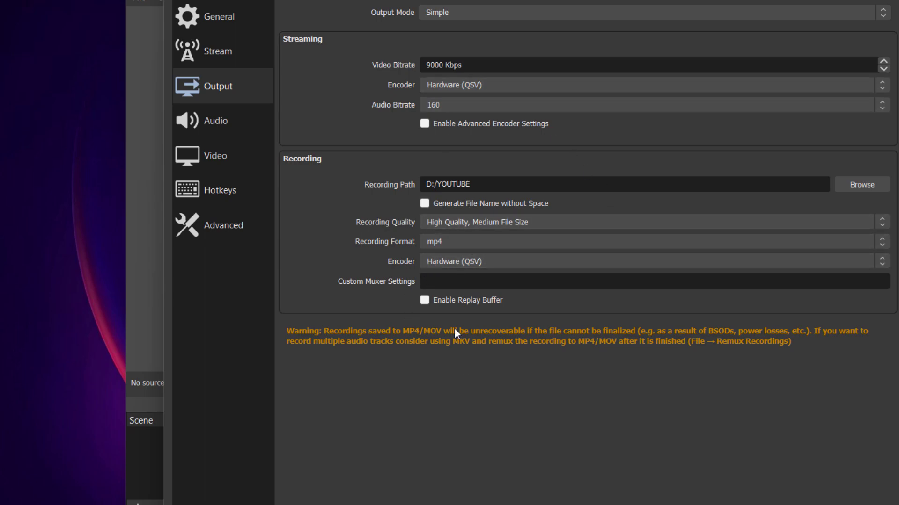
Switch the output mode to Advanced and use audio track 1 with the QuickSync H.264 encoder for streaming
{"action": "left_click", "coordinate": [537, 14]}
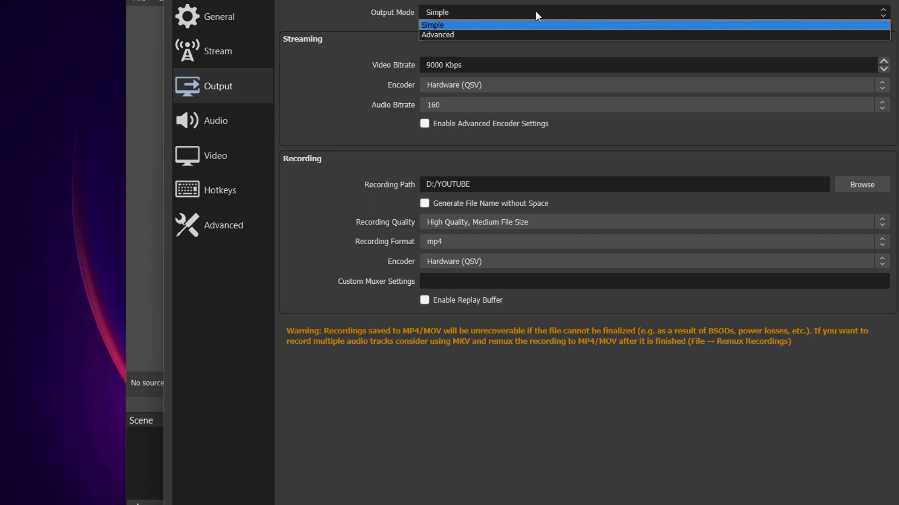
{"action": "left_click", "coordinate": [474, 35]}
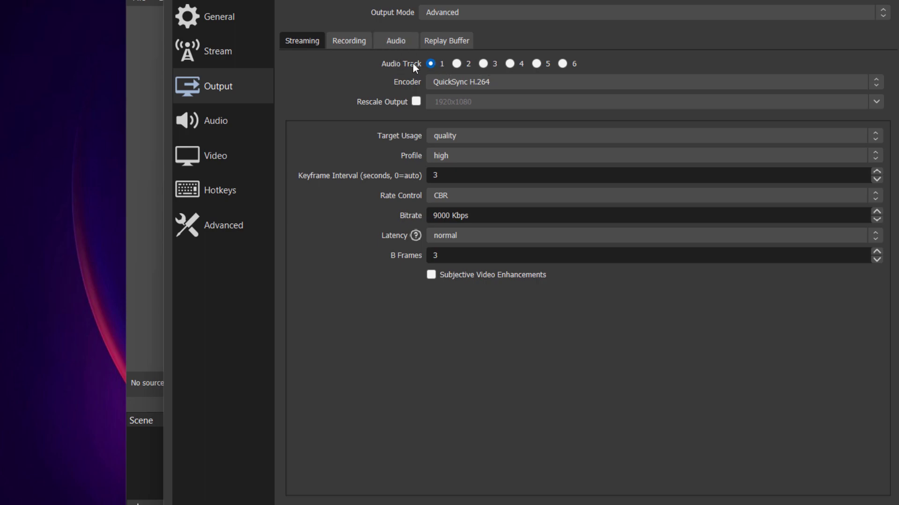
{"action": "left_click", "coordinate": [457, 63]}
{"action": "left_click", "coordinate": [483, 65]}
{"action": "left_click", "coordinate": [438, 64]}
{"action": "left_click", "coordinate": [446, 83]}
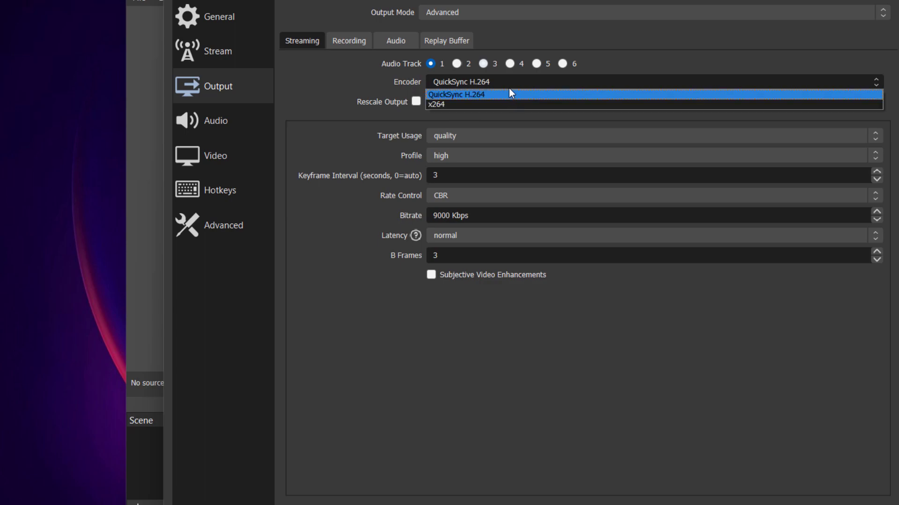
{"action": "left_click", "coordinate": [438, 93]}
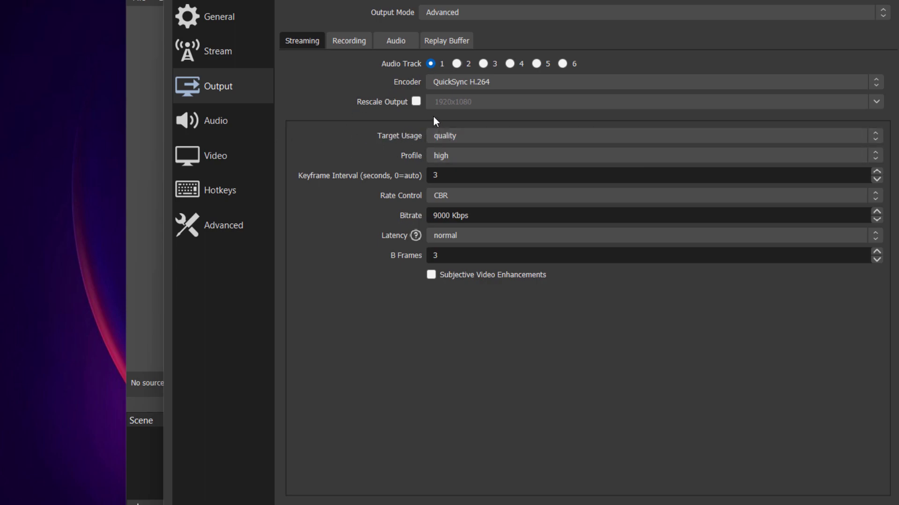
Set the streaming encoder's target usage to quality and profile to high, keeping the keyframe interval at 3 seconds
{"action": "left_click", "coordinate": [450, 138]}
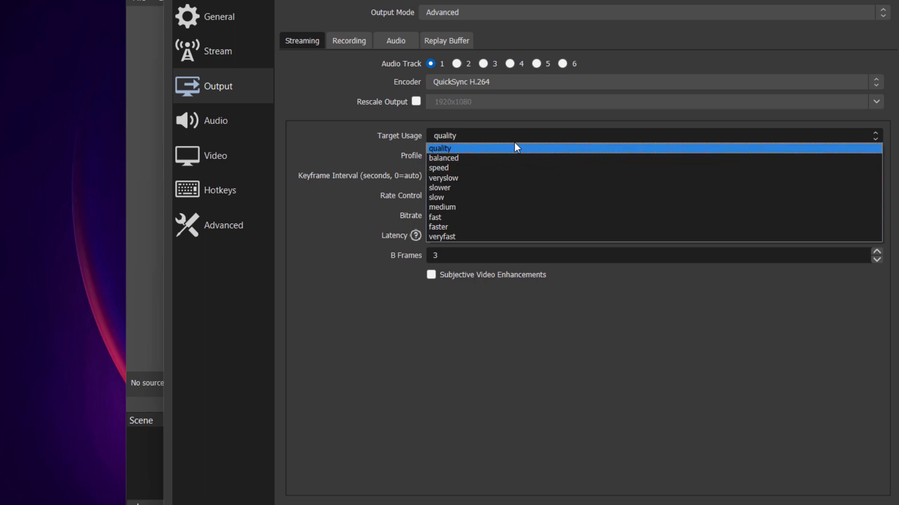
{"action": "left_click", "coordinate": [448, 146]}
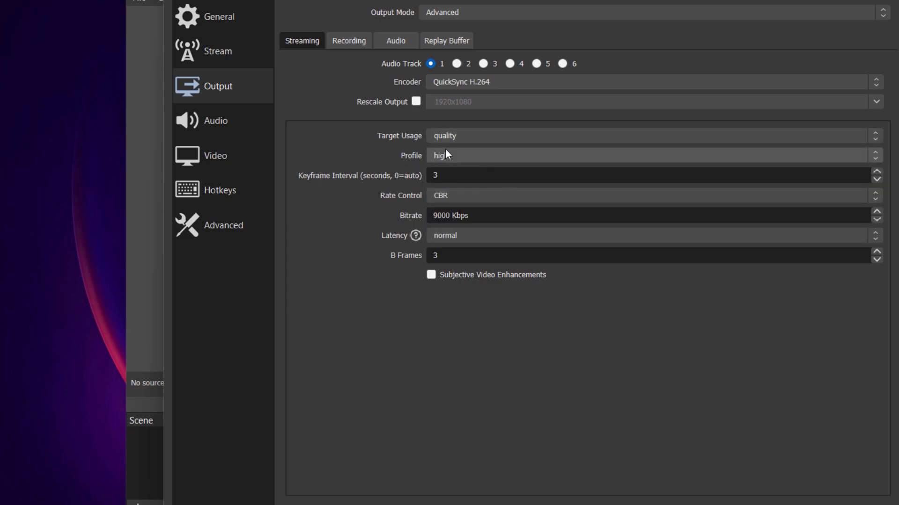
{"action": "left_click", "coordinate": [446, 150]}
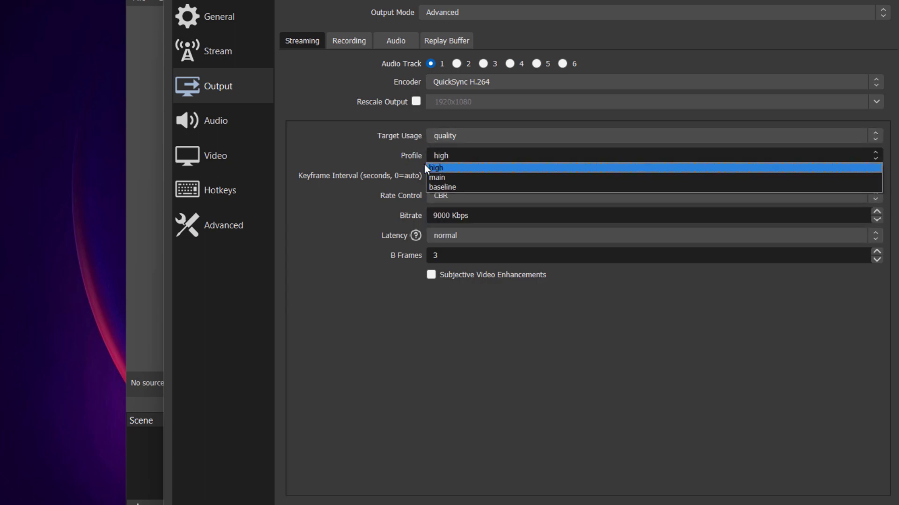
{"action": "left_click", "coordinate": [440, 168]}
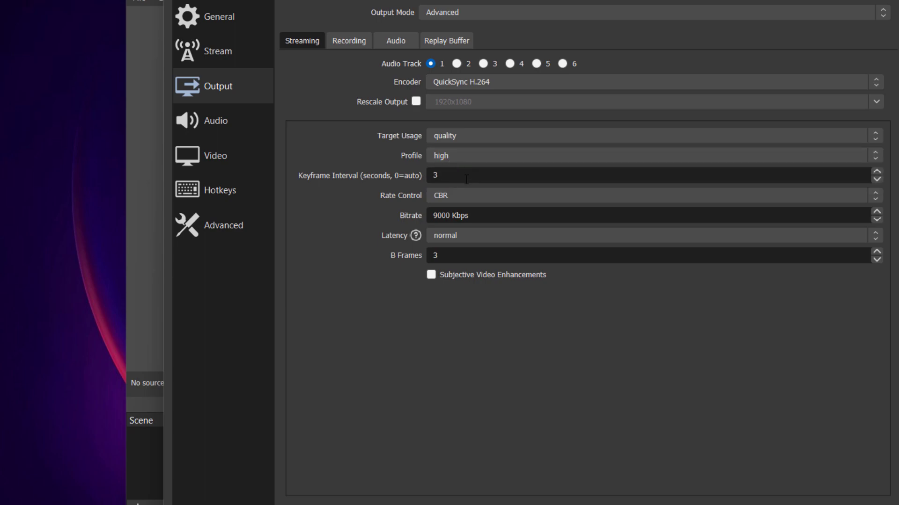
{"action": "left_click_drag", "start_coordinate": [459, 177], "coordinate": [421, 172]}
{"action": "left_click", "coordinate": [395, 174]}
{"action": "left_click_drag", "start_coordinate": [443, 177], "coordinate": [435, 178]}
Set the streaming rate control to CBR, keeping the bitrate at 9000 Kbps and the latency at normal
{"action": "left_click", "coordinate": [552, 195]}
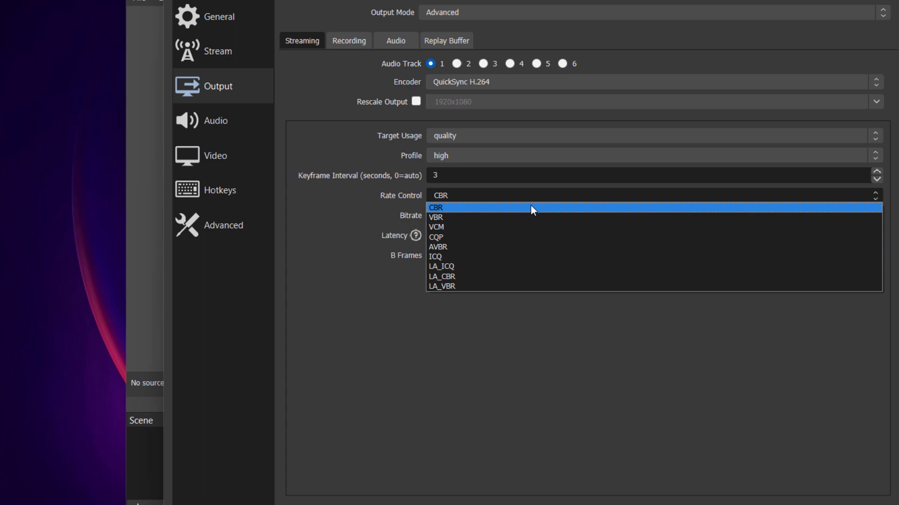
{"action": "left_click", "coordinate": [510, 179]}
{"action": "left_click_drag", "start_coordinate": [470, 216], "coordinate": [427, 222]}
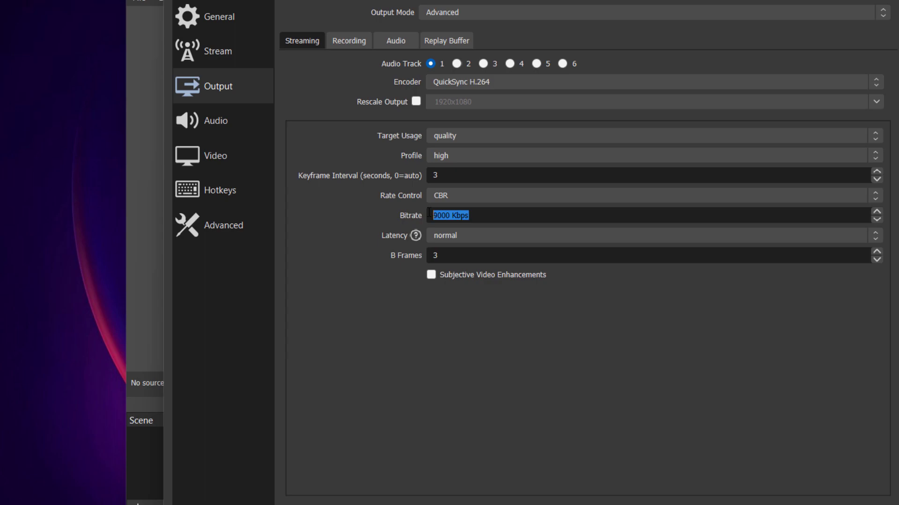
{"action": "left_click", "coordinate": [488, 200]}
{"action": "left_click", "coordinate": [482, 208]}
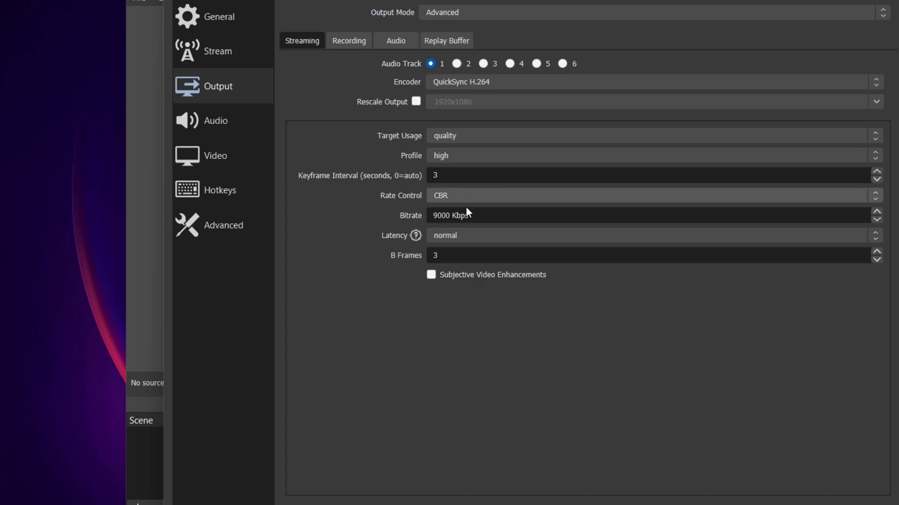
{"action": "left_click_drag", "start_coordinate": [477, 217], "coordinate": [436, 215]}
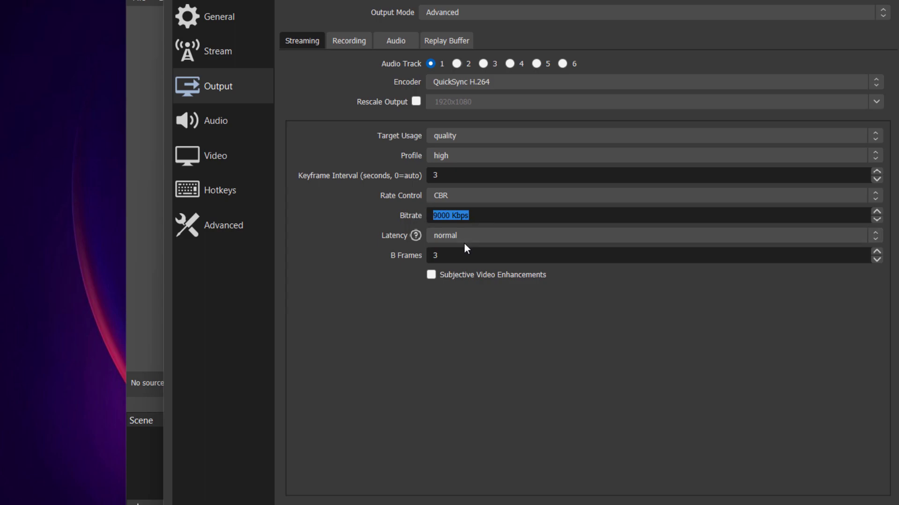
{"action": "left_click", "coordinate": [431, 234]}
{"action": "left_click", "coordinate": [432, 234]}
Open the advanced recording output settings, set the recording type to Standard and check the recording path
{"action": "left_click", "coordinate": [341, 41]}
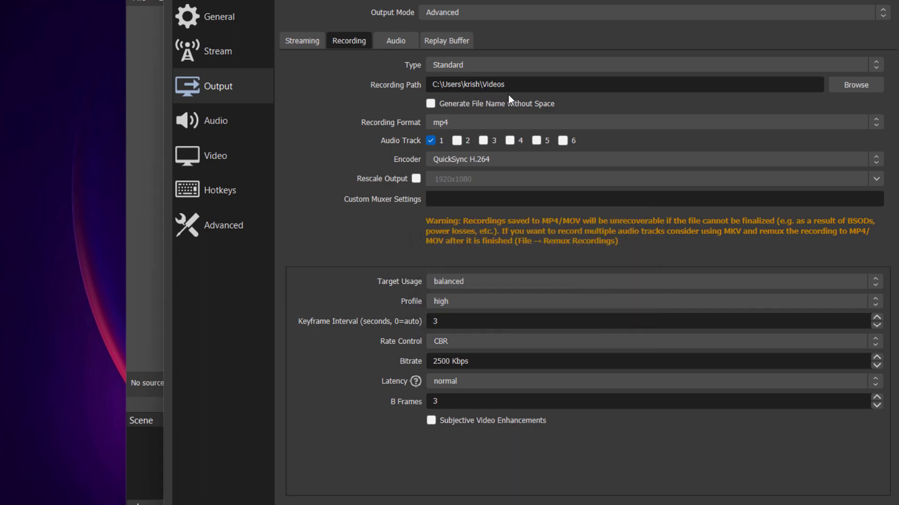
{"action": "left_click", "coordinate": [581, 67]}
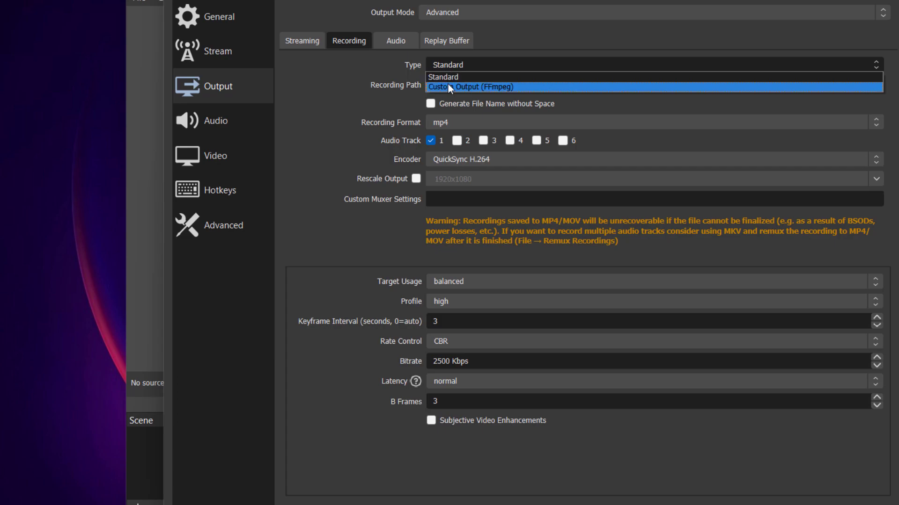
{"action": "left_click", "coordinate": [454, 87]}
{"action": "left_click", "coordinate": [470, 71]}
{"action": "left_click", "coordinate": [460, 75]}
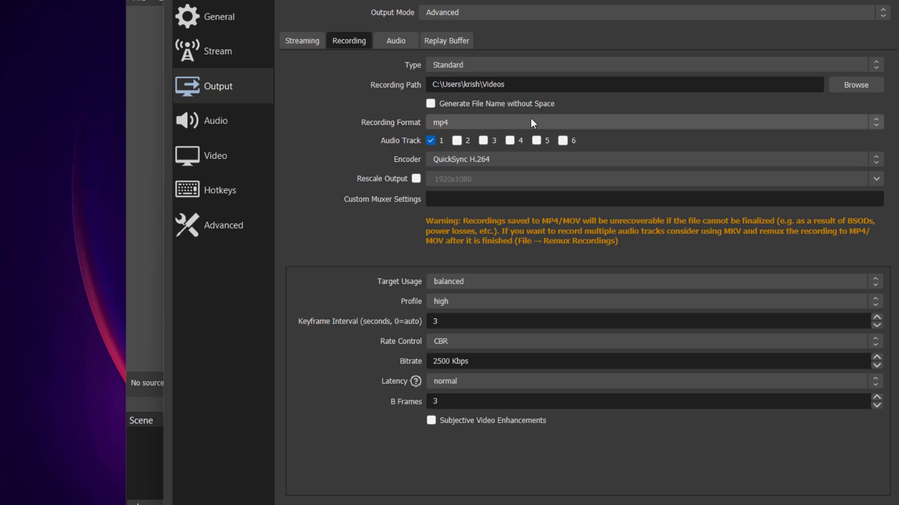
{"action": "left_click_drag", "start_coordinate": [429, 85], "coordinate": [519, 85]}
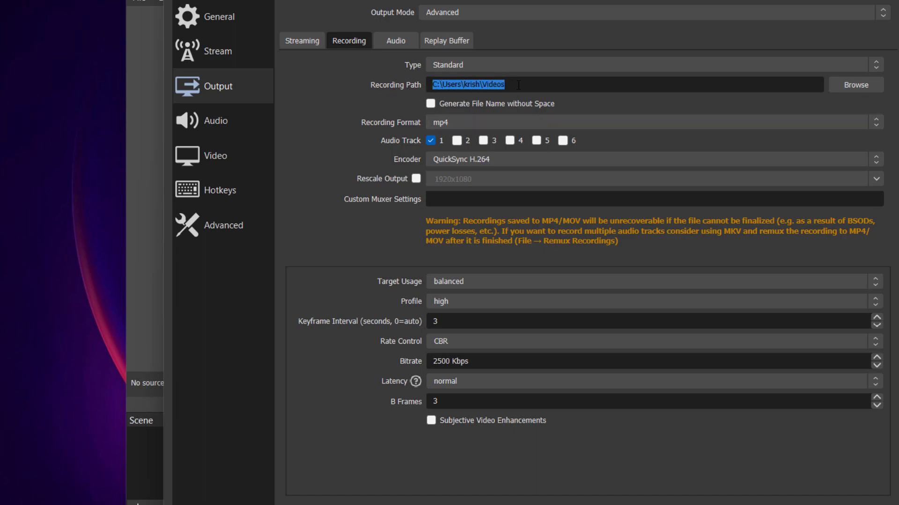
{"action": "left_click", "coordinate": [572, 103]}
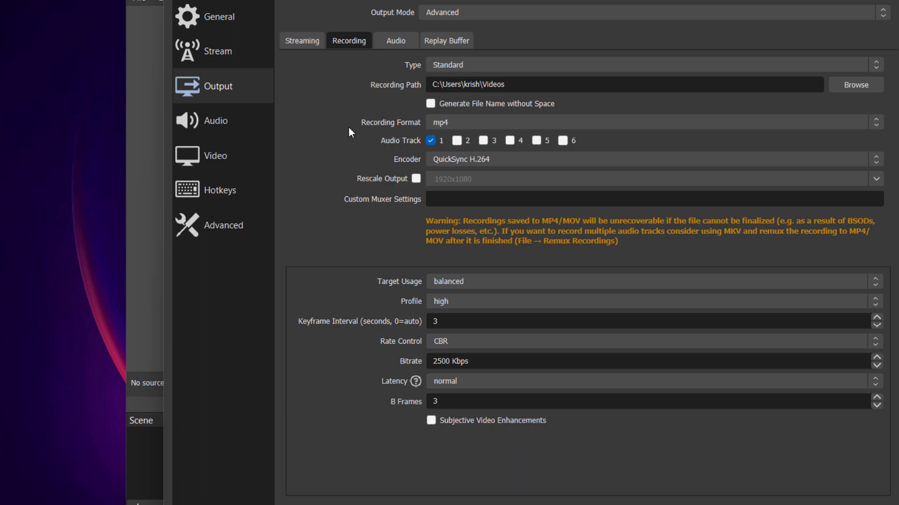
Check the available recording formats and choose mp4 for the advanced recording output
{"action": "left_click", "coordinate": [515, 122]}
{"action": "left_click", "coordinate": [515, 122]}
{"action": "left_click", "coordinate": [514, 122]}
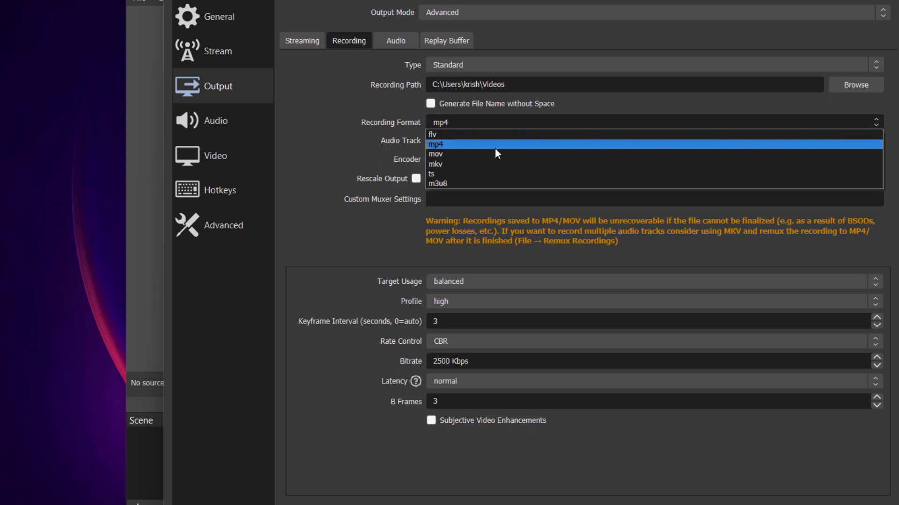
{"action": "left_click", "coordinate": [495, 148]}
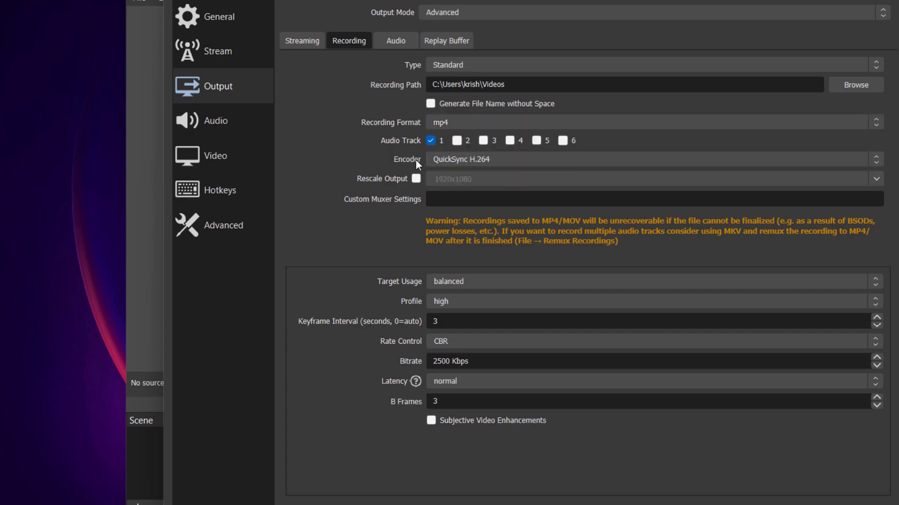
Compare the advanced streaming and recording settings, and select QuickSync H.264 as the recording encoder
{"action": "left_click", "coordinate": [308, 41]}
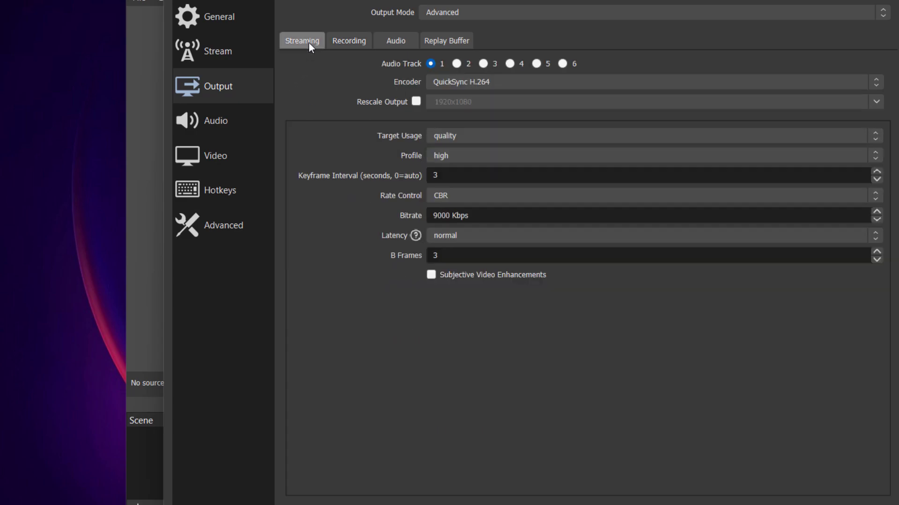
{"action": "left_click", "coordinate": [349, 42]}
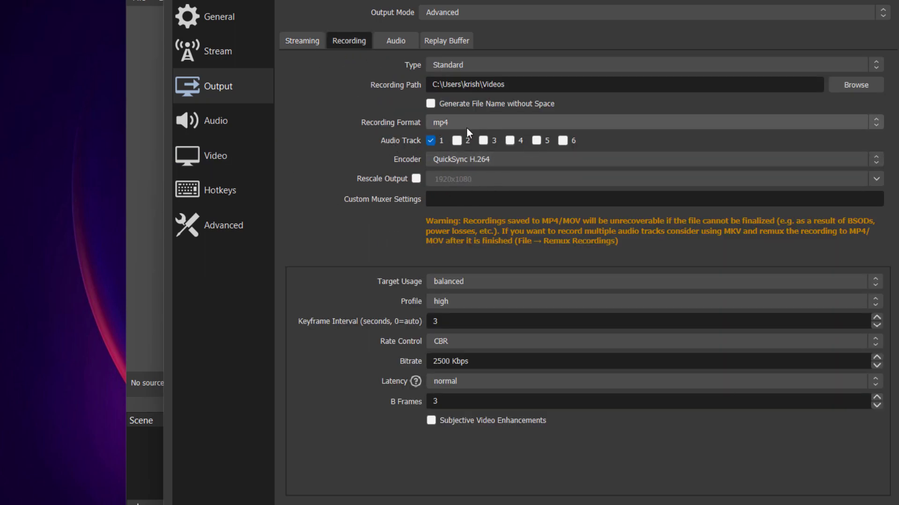
{"action": "left_click", "coordinate": [316, 47]}
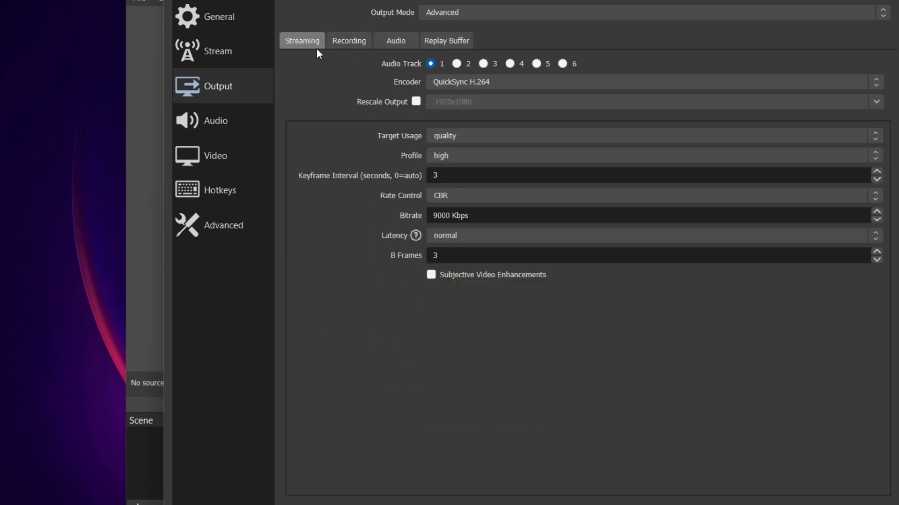
{"action": "left_click", "coordinate": [361, 44]}
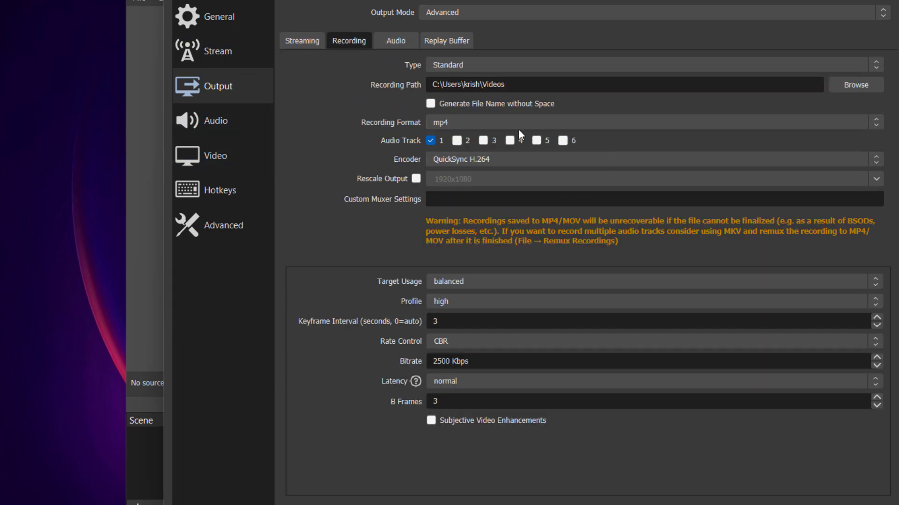
{"action": "left_click", "coordinate": [473, 158]}
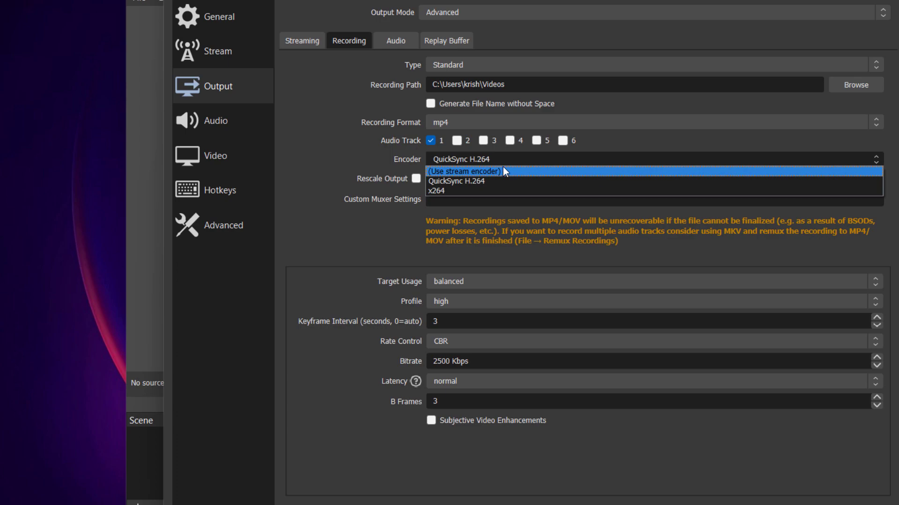
{"action": "left_click", "coordinate": [481, 182]}
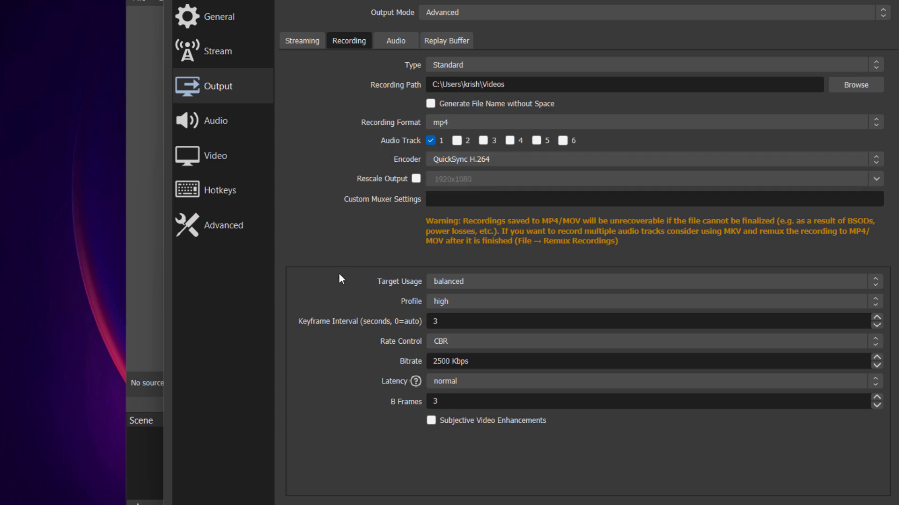
Set the recording encoder's target usage to quality and review its keyframe interval, bitrate and B-frames
{"action": "left_click", "coordinate": [447, 283]}
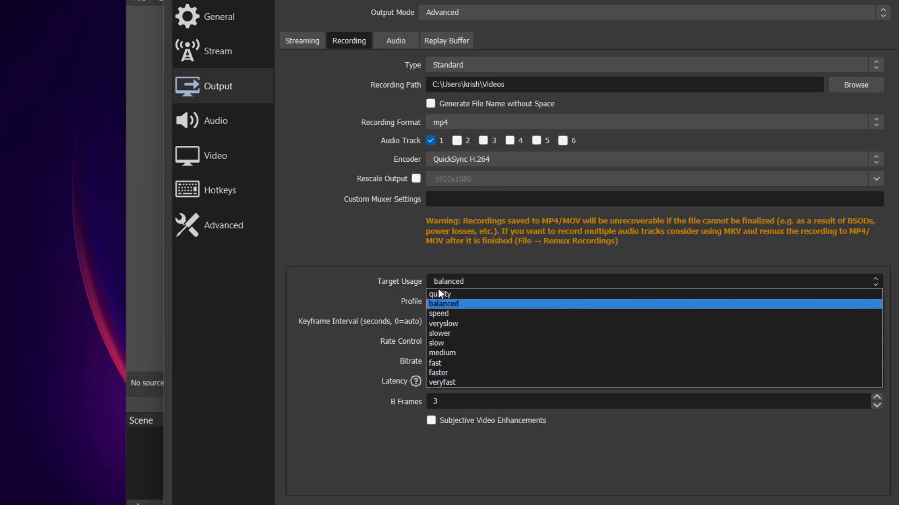
{"action": "left_click", "coordinate": [432, 294]}
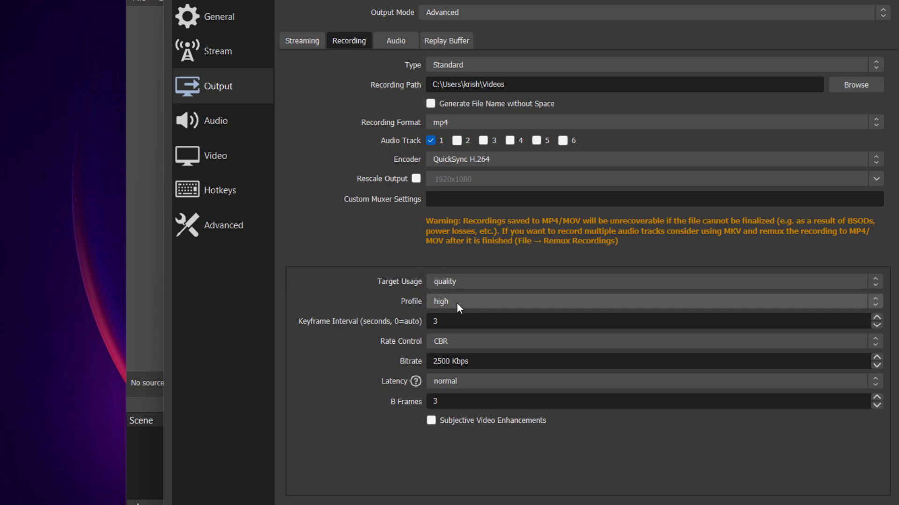
{"action": "left_click_drag", "start_coordinate": [442, 321], "coordinate": [404, 322]}
{"action": "left_click_drag", "start_coordinate": [470, 361], "coordinate": [414, 353]}
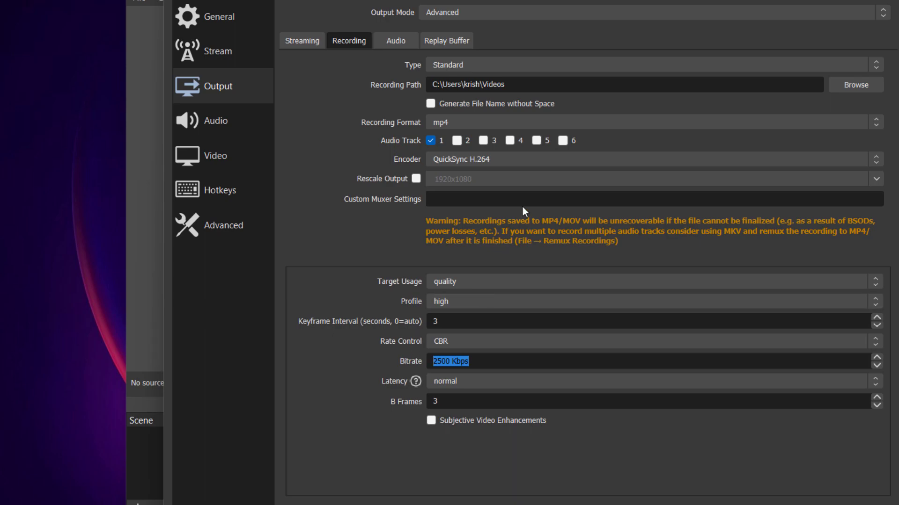
{"action": "left_click_drag", "start_coordinate": [471, 363], "coordinate": [448, 350]}
{"action": "left_click", "coordinate": [477, 361]}
{"action": "left_click_drag", "start_coordinate": [477, 362], "coordinate": [386, 358]}
{"action": "left_click_drag", "start_coordinate": [484, 361], "coordinate": [385, 355]}
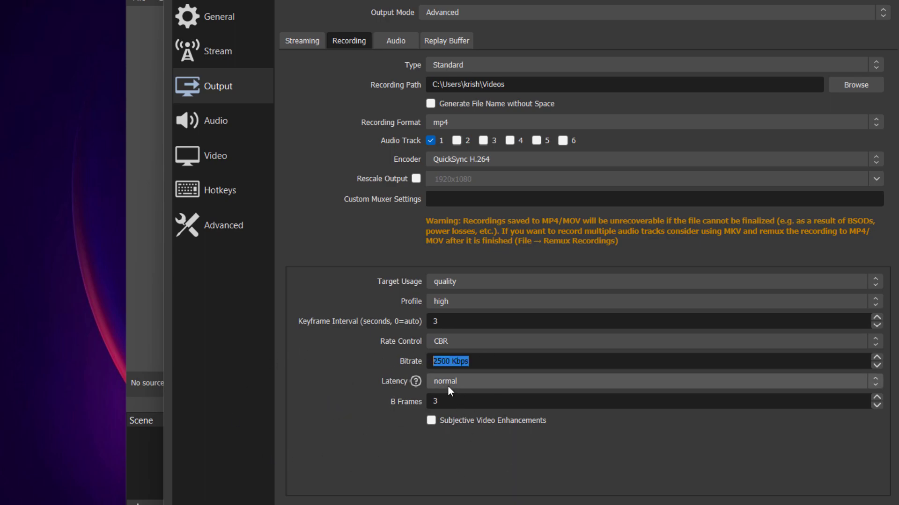
{"action": "left_click_drag", "start_coordinate": [442, 401], "coordinate": [424, 402]}
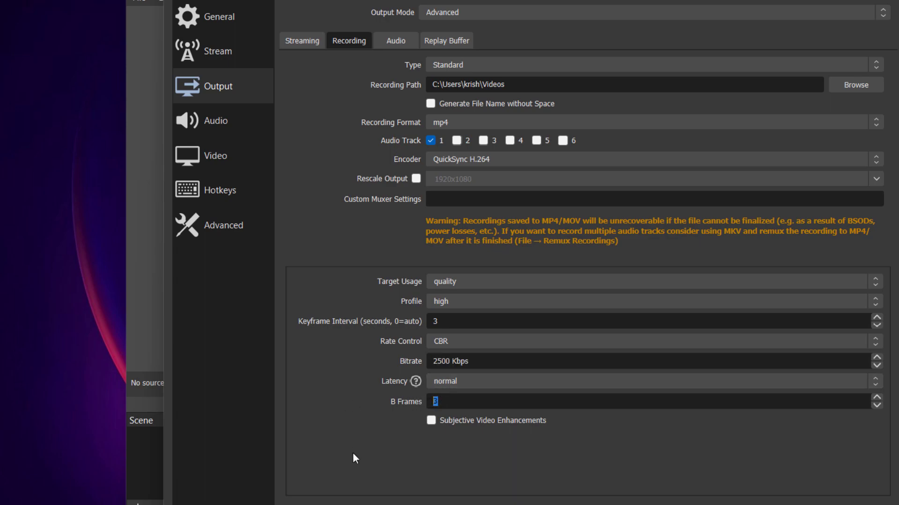
{"action": "left_click", "coordinate": [443, 401]}
Look over the output audio track settings, and enable the replay buffer briefly before disabling it again
{"action": "left_click", "coordinate": [400, 42]}
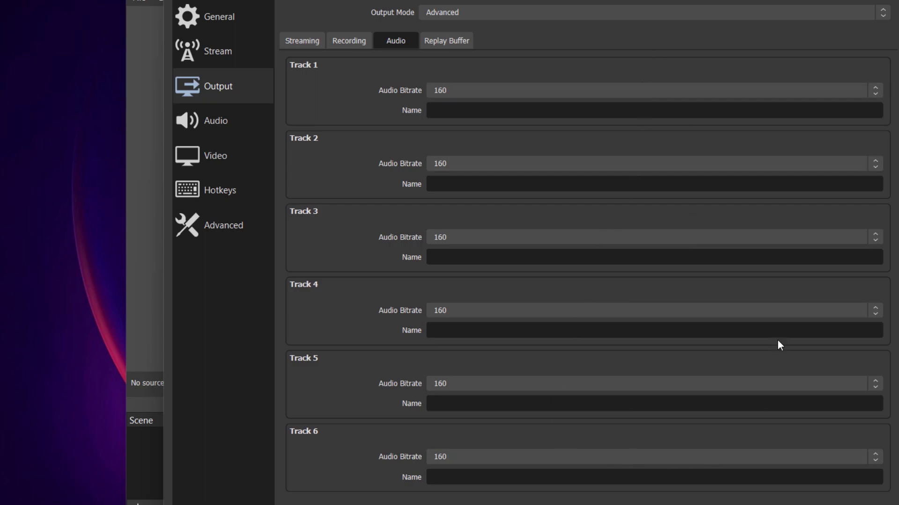
{"action": "left_click", "coordinate": [443, 47]}
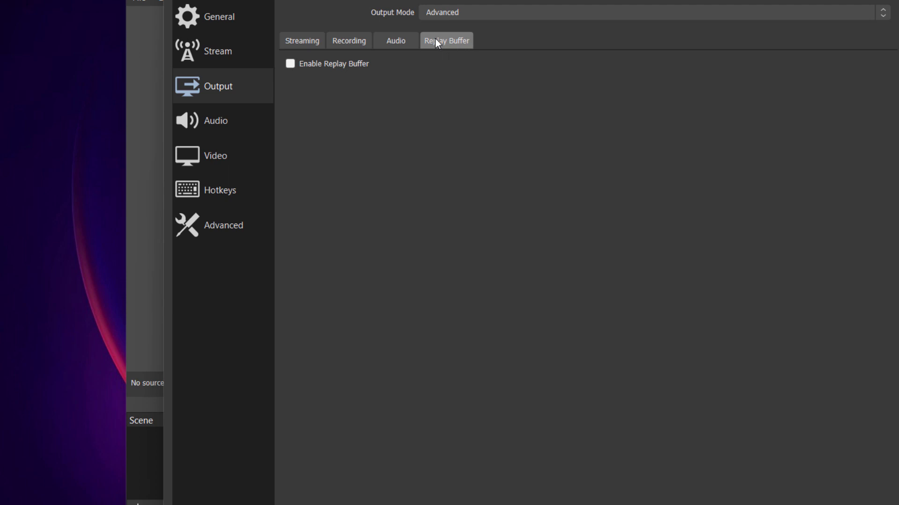
{"action": "left_click", "coordinate": [347, 62]}
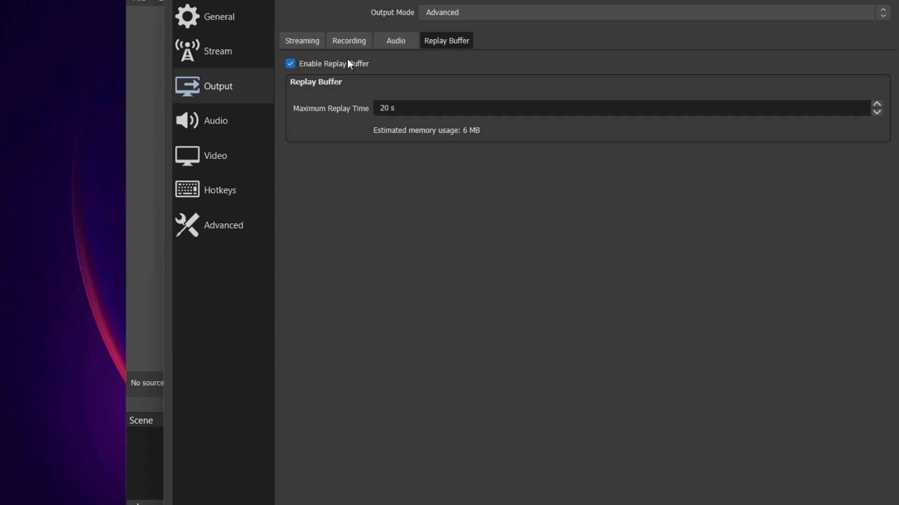
{"action": "left_click", "coordinate": [348, 59]}
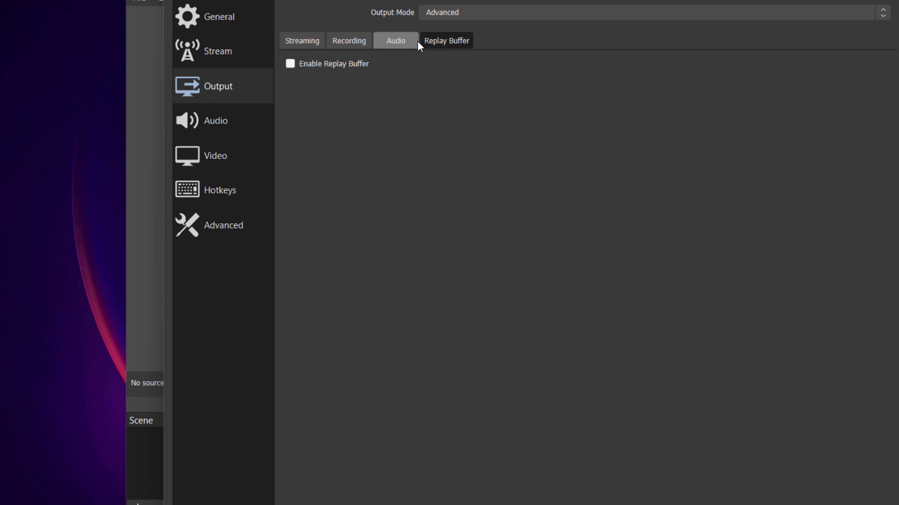
Switch the output mode to Simple, keep the video bitrate at 9000 Kbps and apply the settings
{"action": "left_click", "coordinate": [320, 46]}
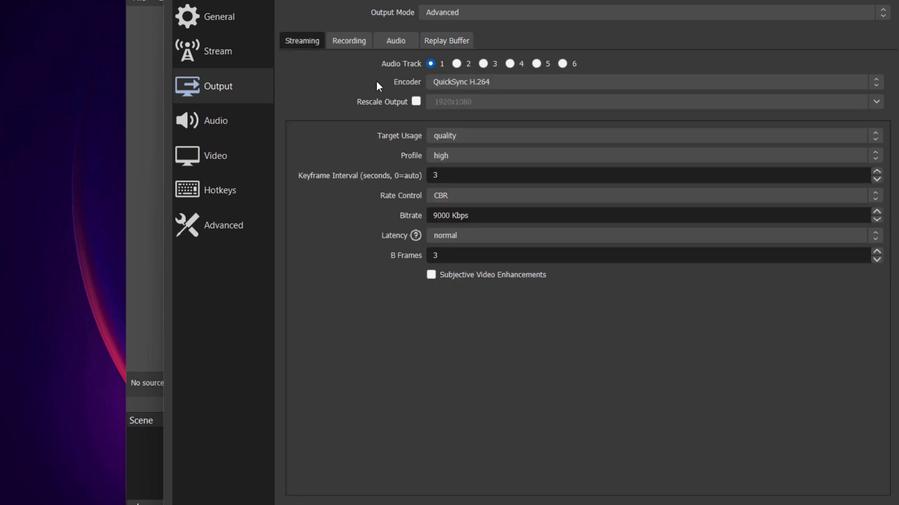
{"action": "left_click", "coordinate": [466, 13]}
{"action": "left_click", "coordinate": [453, 26]}
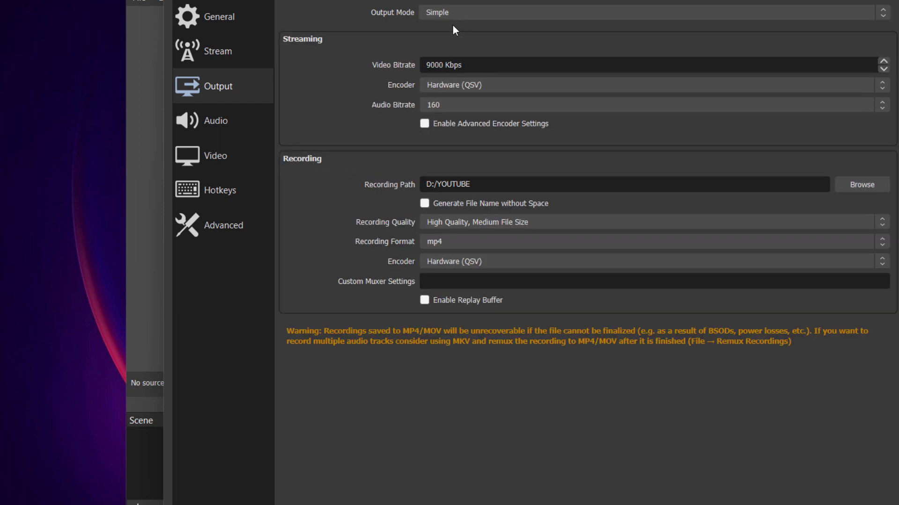
{"action": "left_click_drag", "start_coordinate": [466, 65], "coordinate": [422, 63]}
{"action": "left_click", "coordinate": [776, 461]}
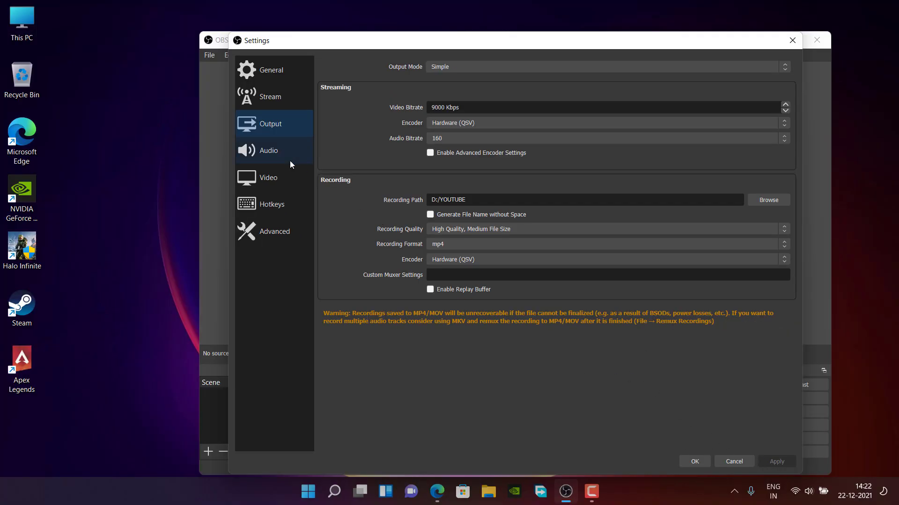
Open the audio settings and choose a sample rate of 48 kHz
{"action": "left_click", "coordinate": [262, 150]}
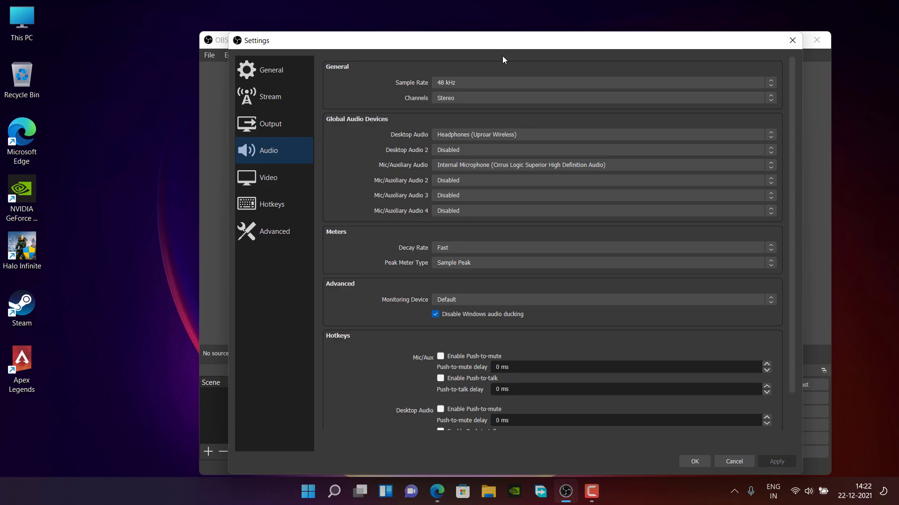
{"action": "left_click", "coordinate": [493, 83]}
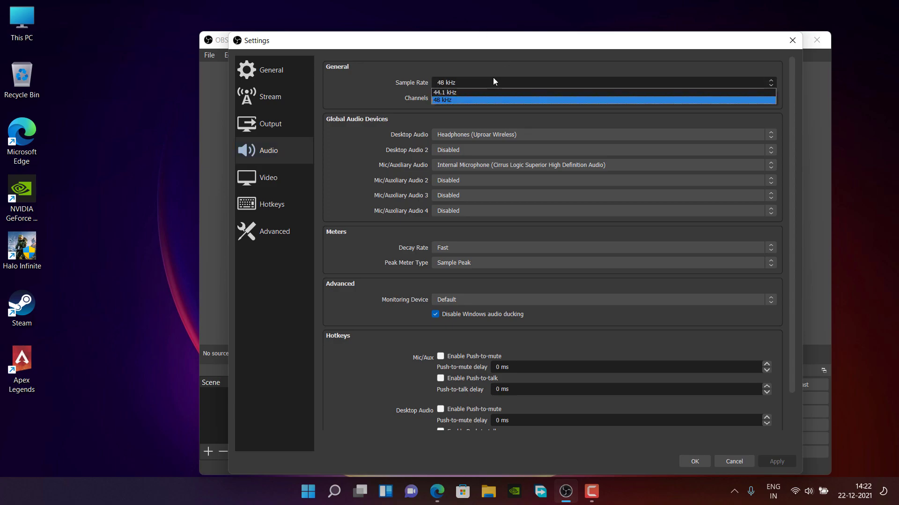
{"action": "left_click", "coordinate": [453, 100]}
{"action": "left_click", "coordinate": [454, 100]}
{"action": "left_click", "coordinate": [454, 99]}
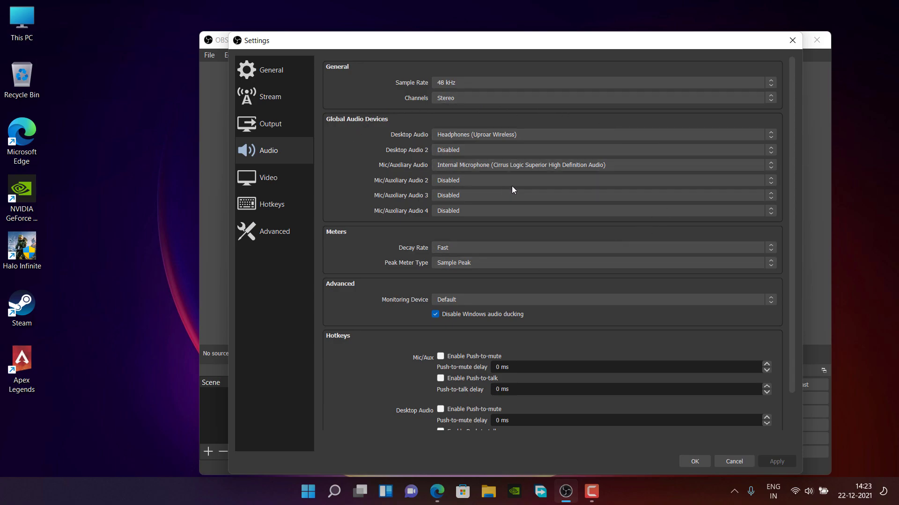
Review both desktop audio device choices and select Internal Microphone (Cirrus Logic Superior High Definition Audio) for Mic/Auxiliary Audio
{"action": "left_click", "coordinate": [528, 134]}
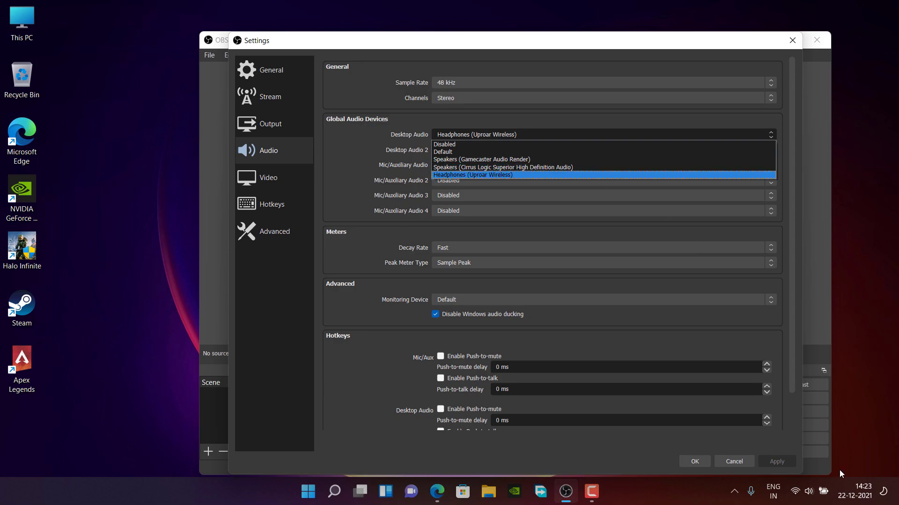
{"action": "left_click", "coordinate": [826, 497]}
{"action": "left_click", "coordinate": [825, 493]}
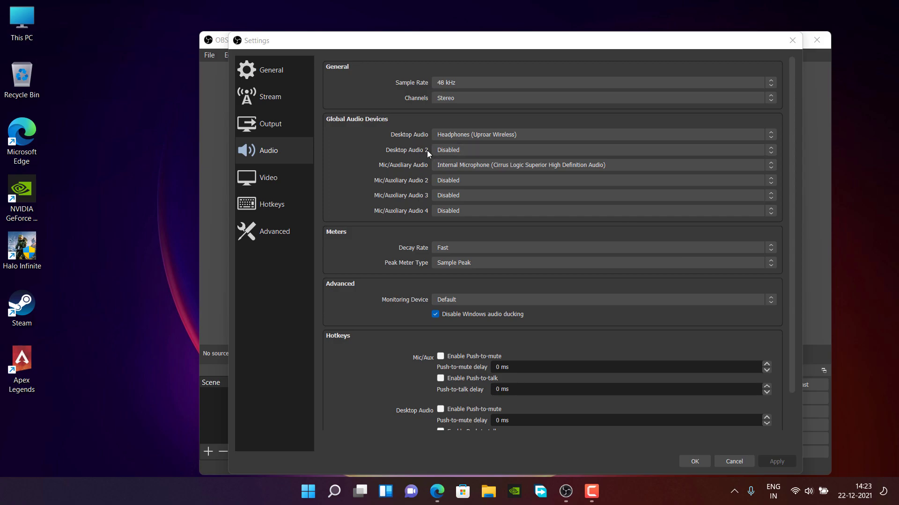
{"action": "left_click", "coordinate": [477, 152]}
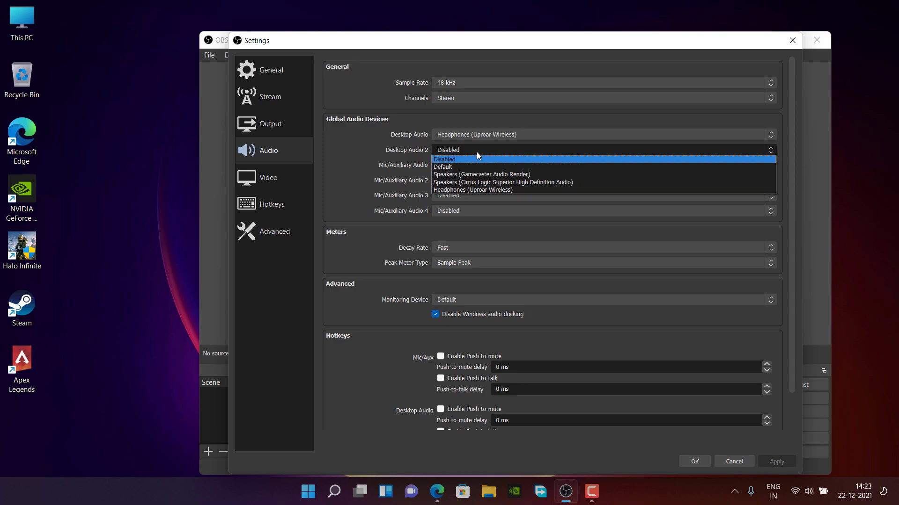
{"action": "left_click", "coordinate": [476, 151]}
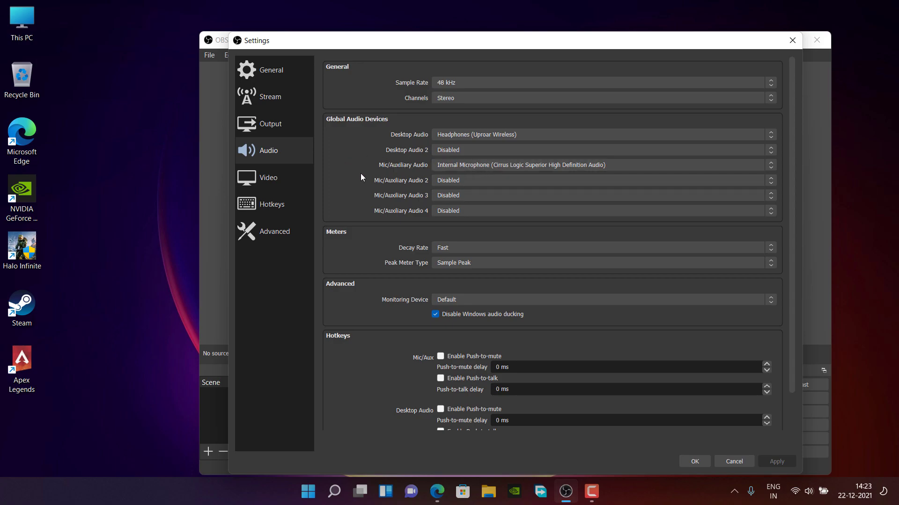
{"action": "left_click", "coordinate": [461, 166]}
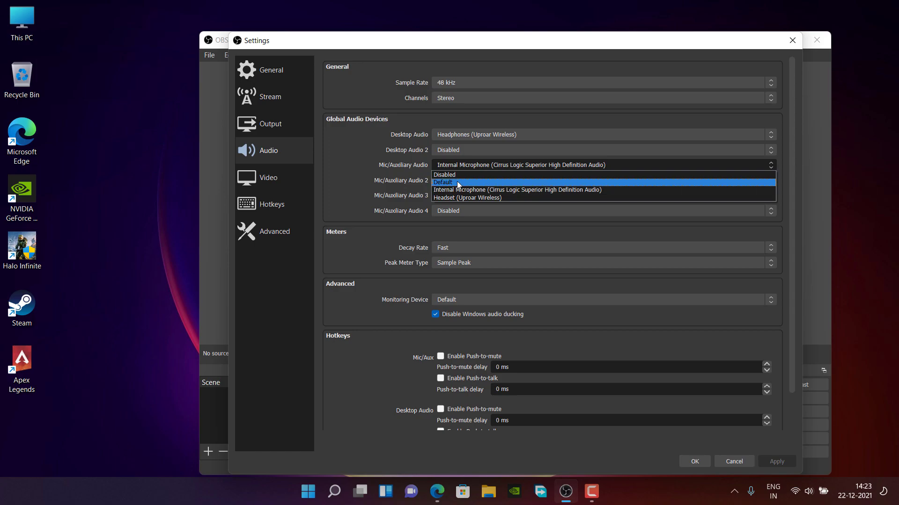
{"action": "left_click", "coordinate": [454, 190]}
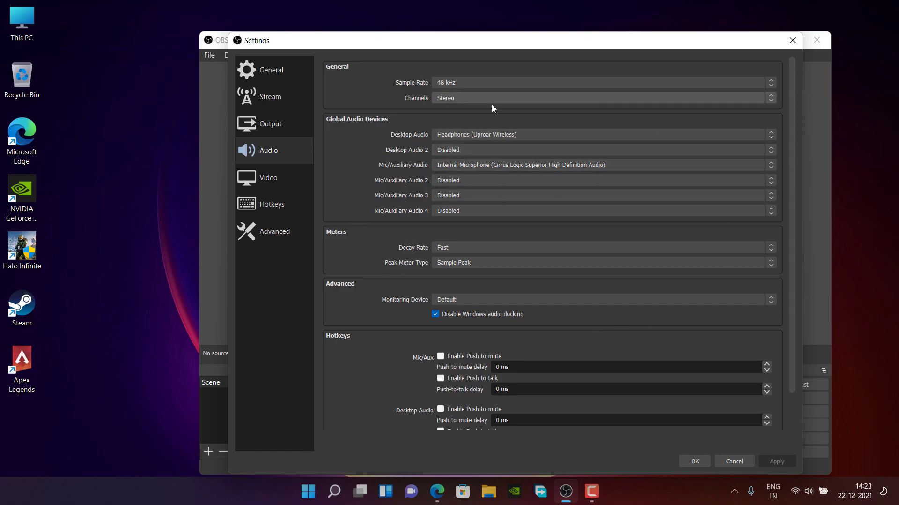
Check the audio meters' decay rate and peak meter type options, keeping Fast and Sample Peak
{"action": "scroll", "coordinate": [563, 292], "scroll_direction": "down", "scroll_amount": 2}
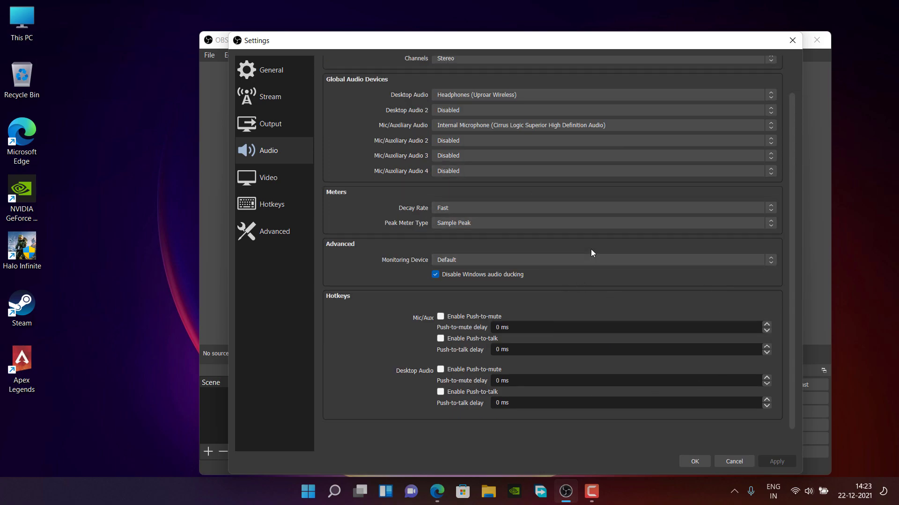
{"action": "left_click", "coordinate": [459, 211]}
{"action": "left_click", "coordinate": [458, 212]}
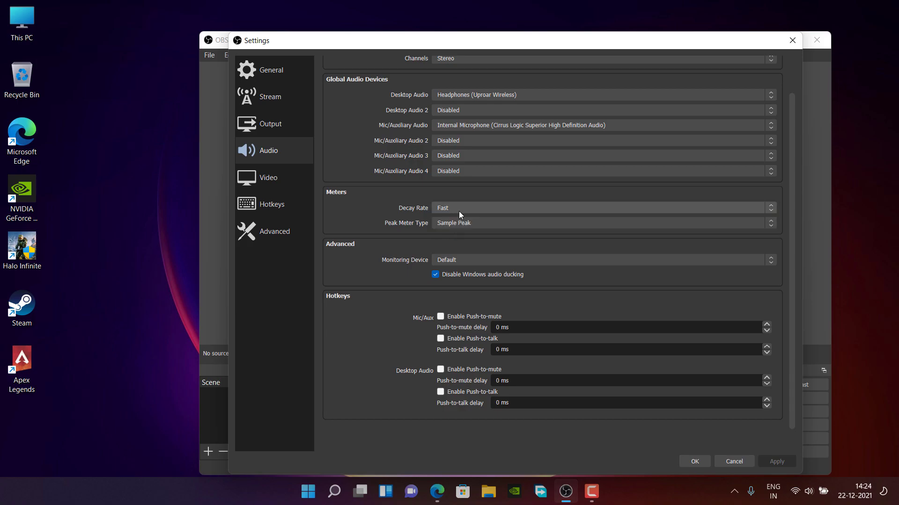
{"action": "left_click", "coordinate": [458, 227]}
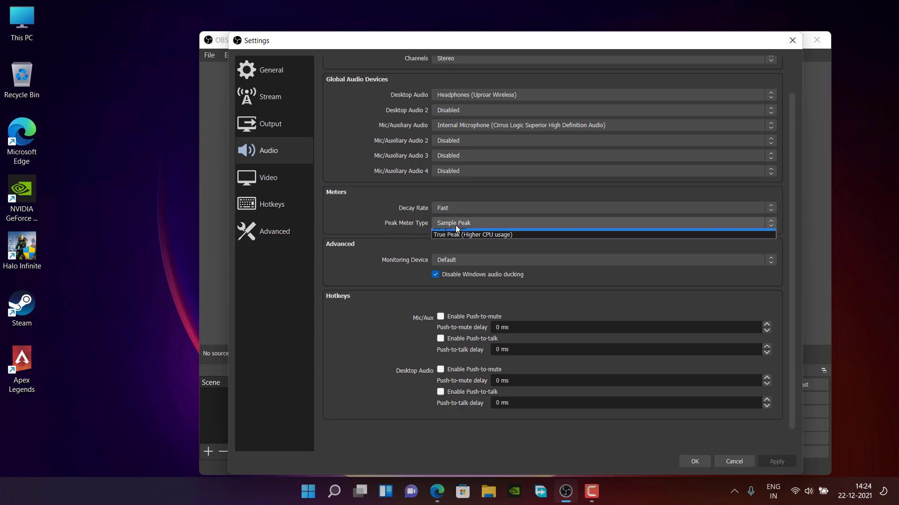
{"action": "left_click", "coordinate": [340, 249]}
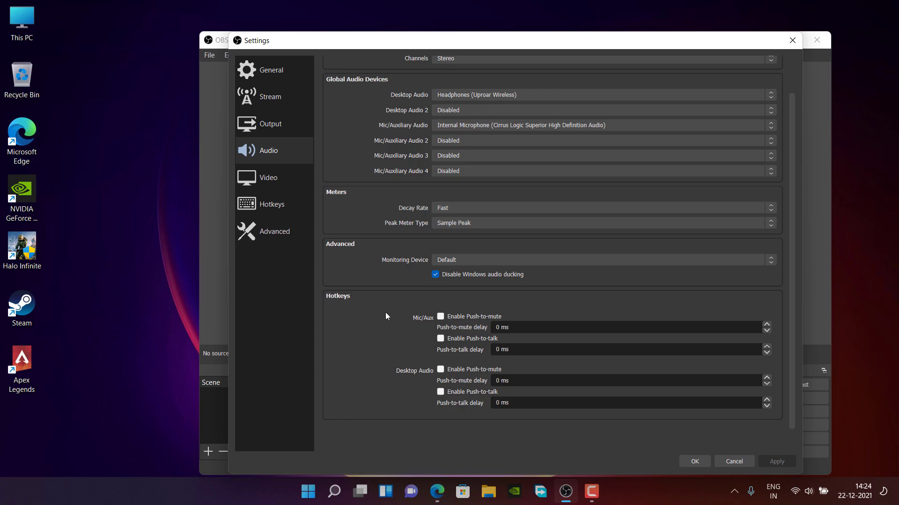
Look at the video settings and return to the Simple-mode output settings
{"action": "left_click", "coordinate": [248, 175]}
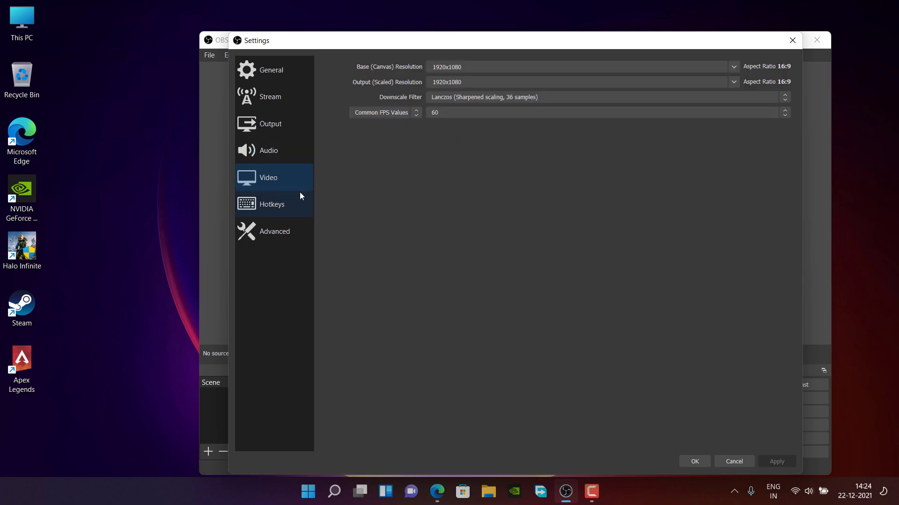
{"action": "left_click", "coordinate": [309, 129]}
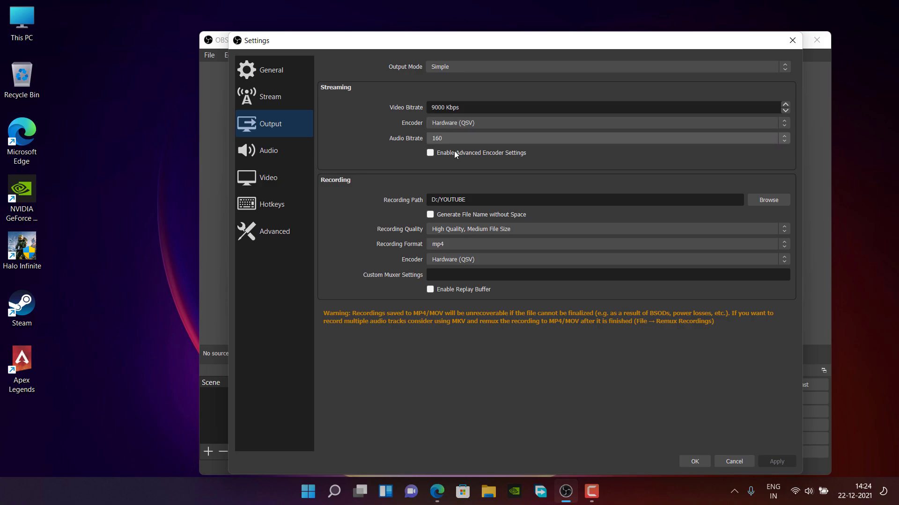
Switch the output mode to Advanced, check the video settings, and return the output mode to Simple
{"action": "left_click", "coordinate": [433, 67]}
{"action": "left_click", "coordinate": [434, 82]}
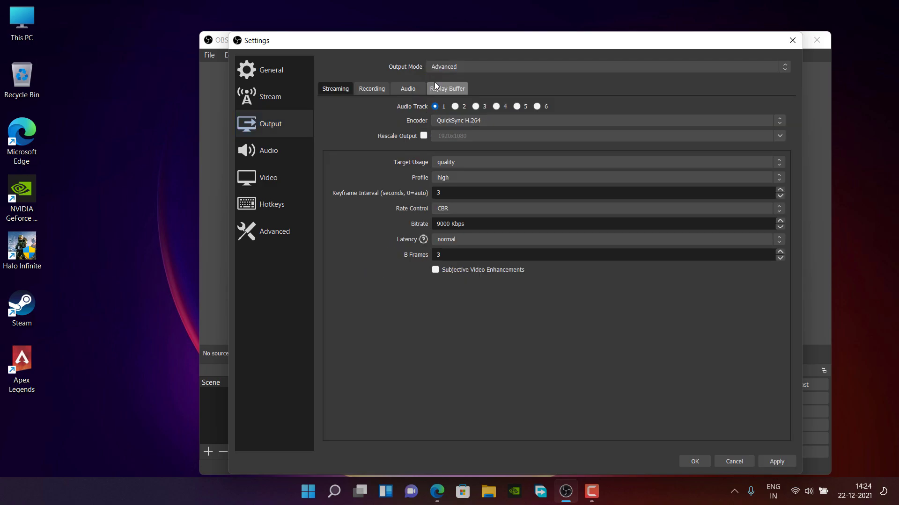
{"action": "left_click", "coordinate": [275, 180]}
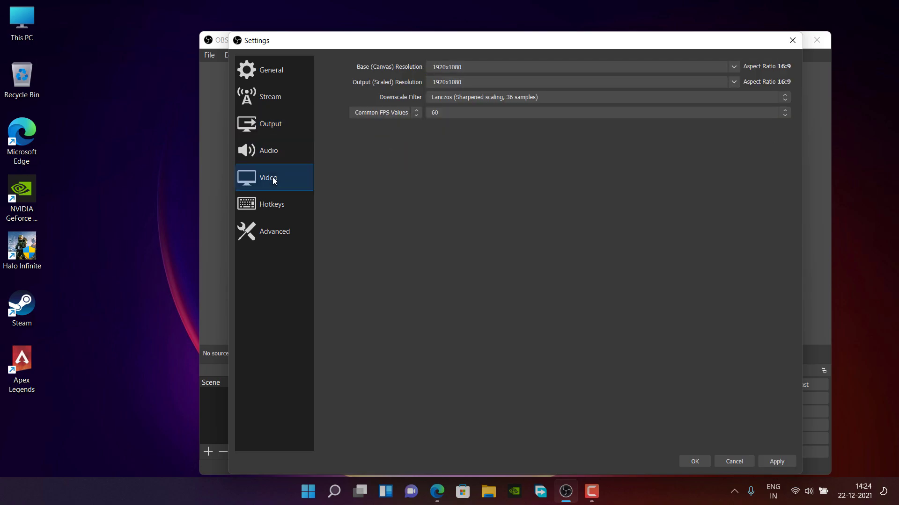
{"action": "left_click", "coordinate": [300, 129]}
{"action": "left_click", "coordinate": [425, 72]}
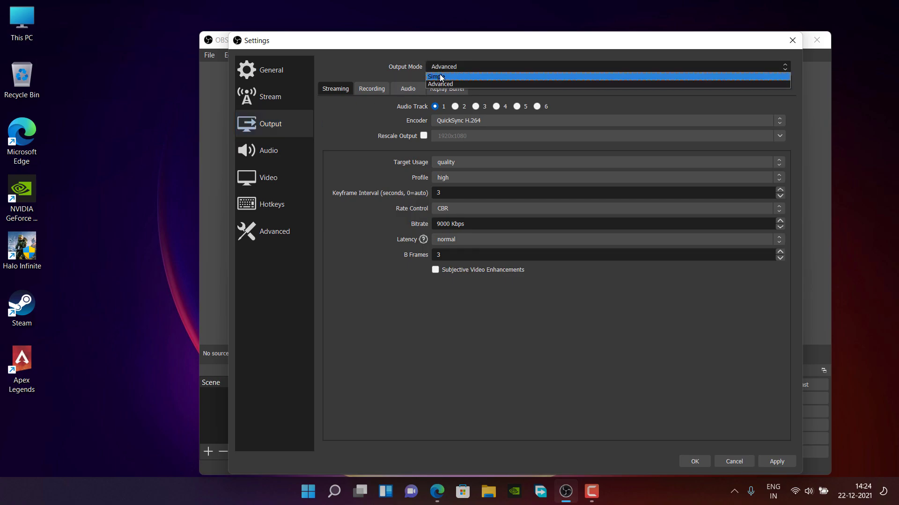
{"action": "left_click", "coordinate": [439, 74]}
In the video settings, choose 1920x1080 for both the base (canvas) and output (scaled) resolutions
{"action": "left_click", "coordinate": [271, 175]}
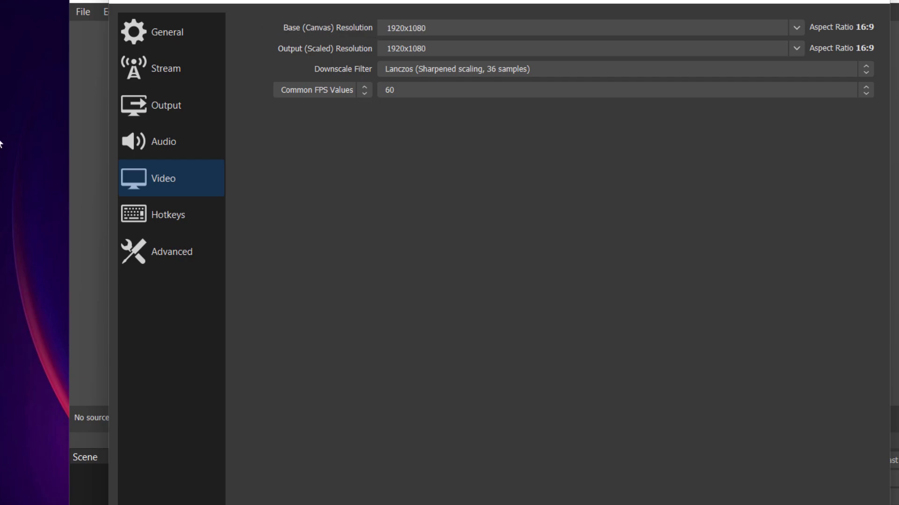
{"action": "right_click", "coordinate": [3, 56]}
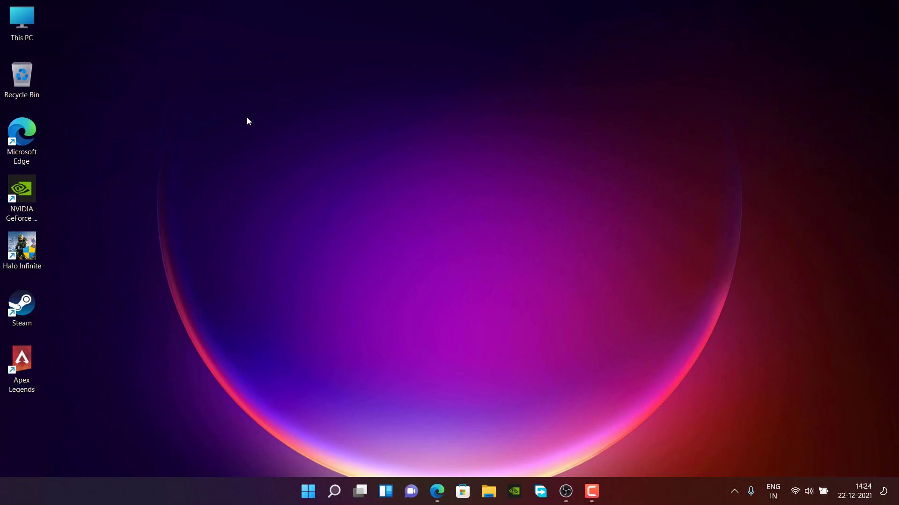
{"action": "left_click", "coordinate": [566, 491]}
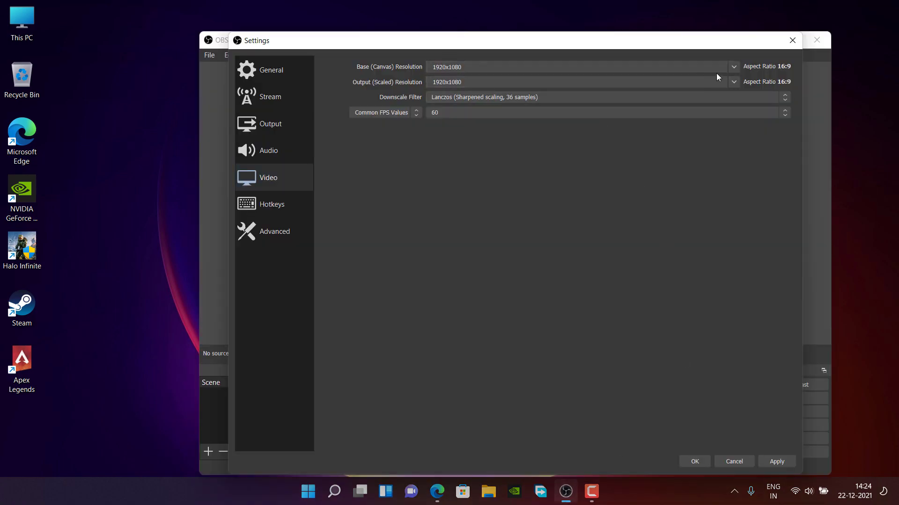
{"action": "left_click", "coordinate": [733, 66]}
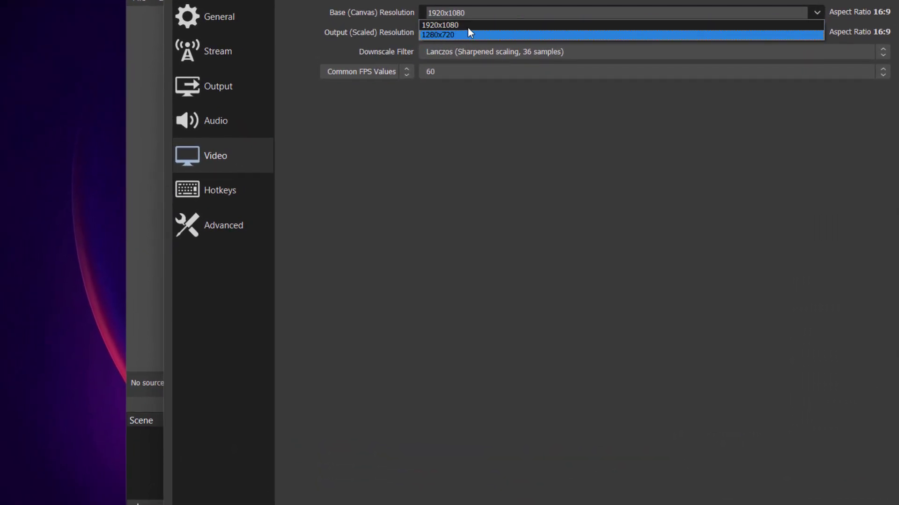
{"action": "left_click", "coordinate": [449, 25]}
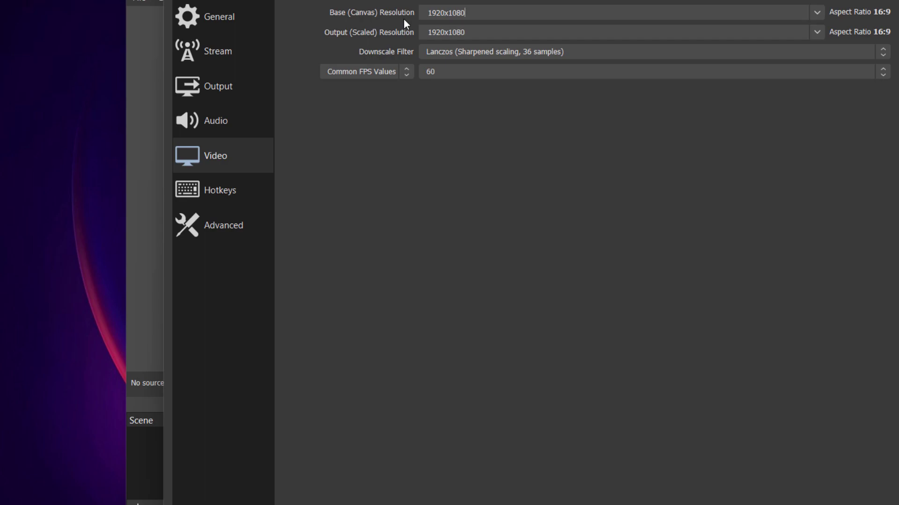
{"action": "left_click", "coordinate": [819, 31]}
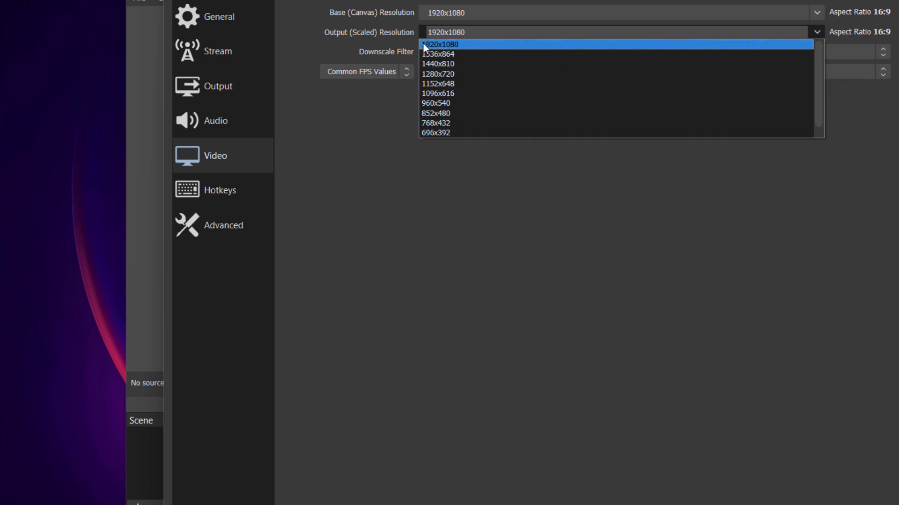
{"action": "left_click", "coordinate": [455, 43]}
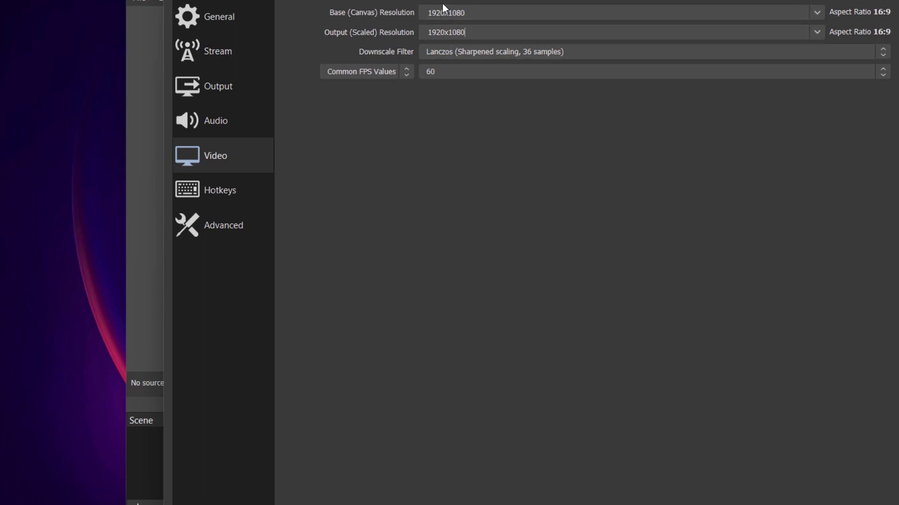
Choose the Lanczos (Sharpened scaling, 36 samples) downscale filter and a common FPS value of 60
{"action": "left_click", "coordinate": [448, 52]}
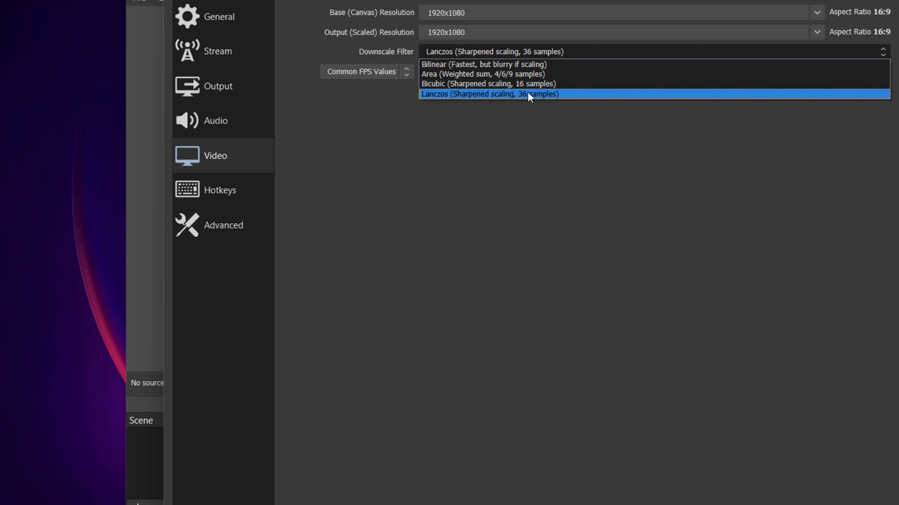
{"action": "left_click", "coordinate": [471, 94]}
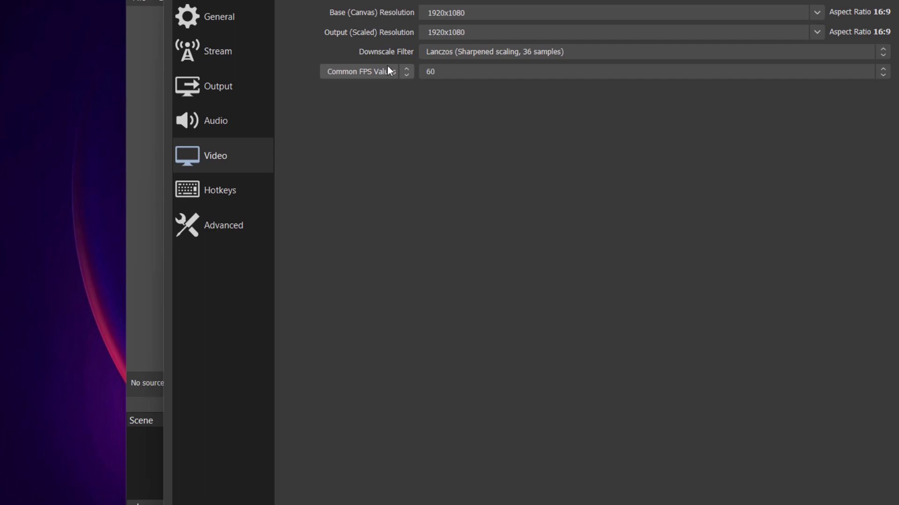
{"action": "left_click", "coordinate": [446, 76]}
{"action": "left_click", "coordinate": [365, 72]}
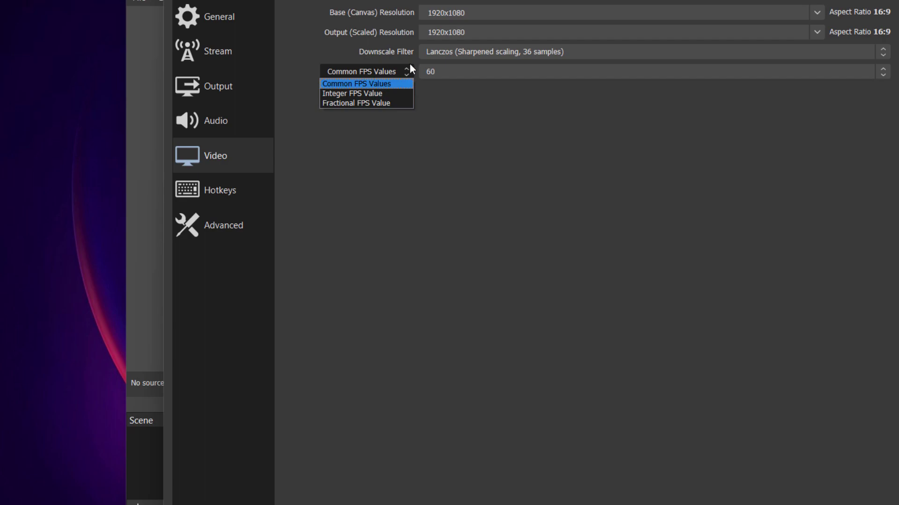
{"action": "left_click", "coordinate": [435, 71]}
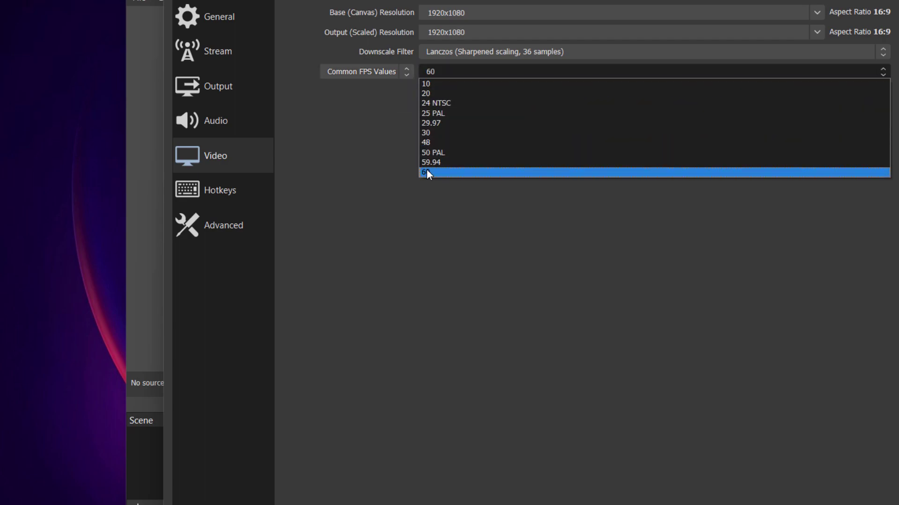
{"action": "left_click", "coordinate": [427, 173]}
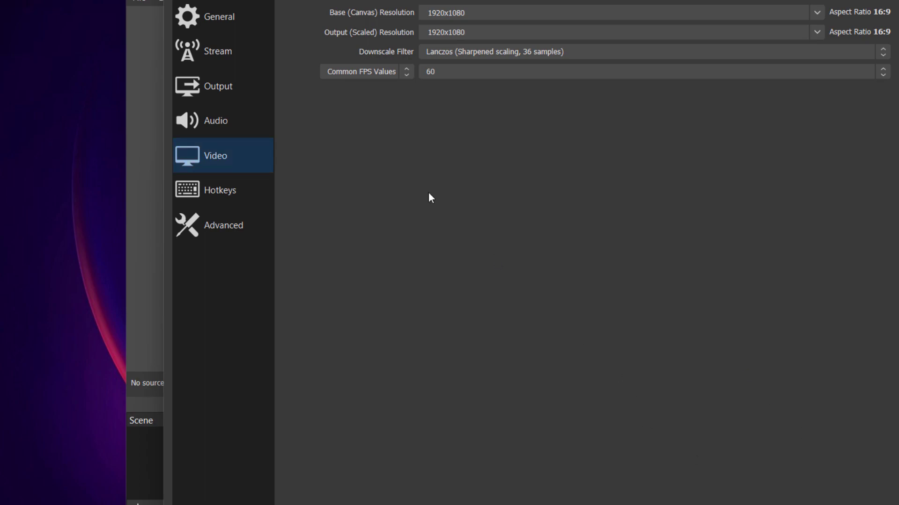
Look over the hotkey and advanced settings, then close the settings and exit the program
{"action": "left_click", "coordinate": [228, 190]}
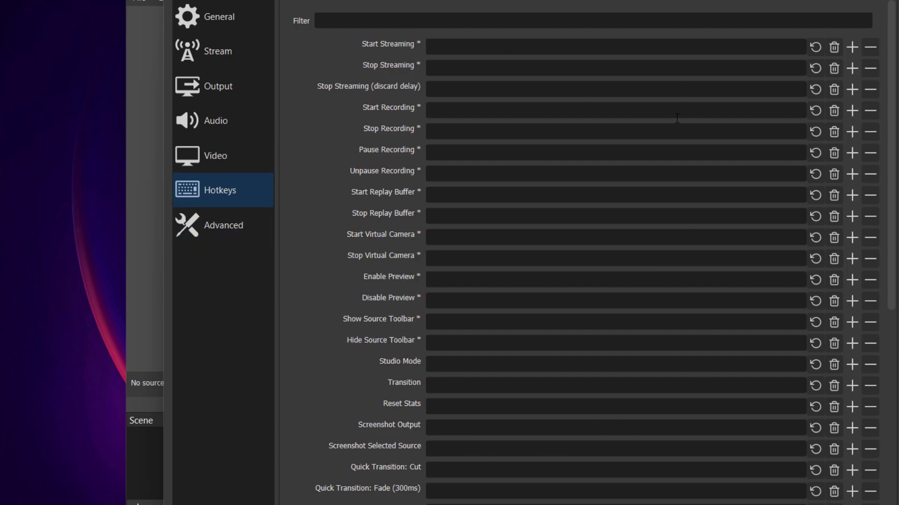
{"action": "left_click", "coordinate": [230, 234]}
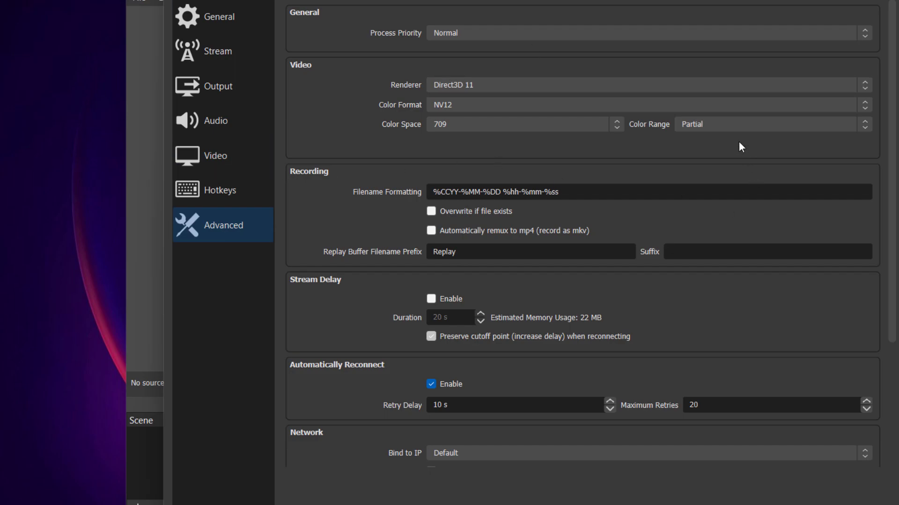
{"action": "key", "text": "Escape"}
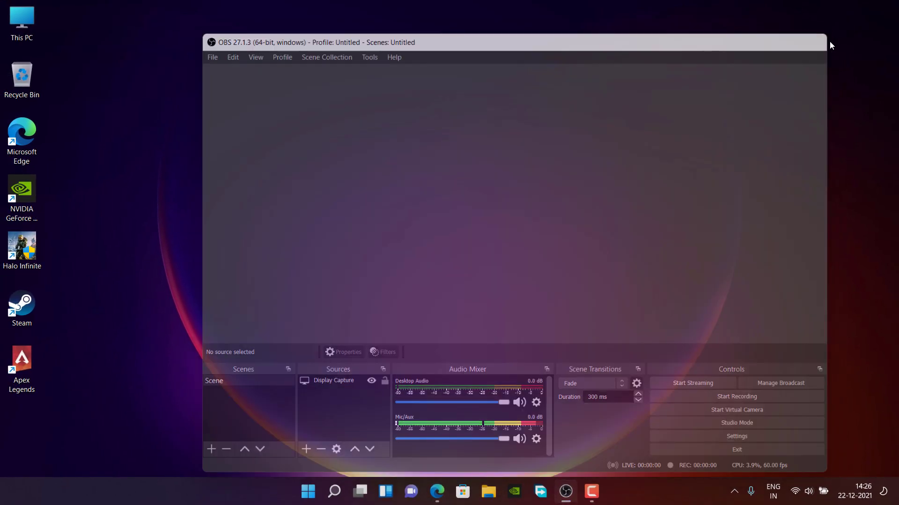
{"action": "left_click", "coordinate": [821, 39]}
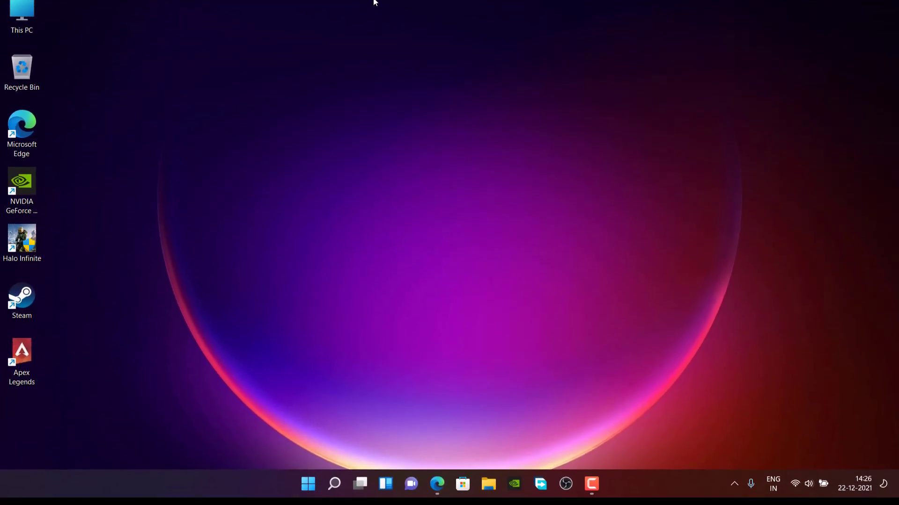